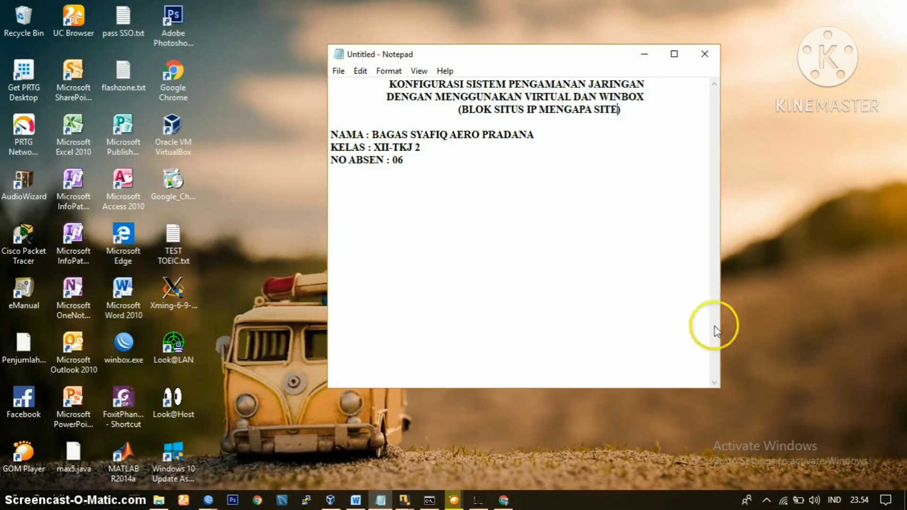
Step: Minimise the Notepad notes and switch to Oracle VM VirtualBox Manager
left_click(479, 501)
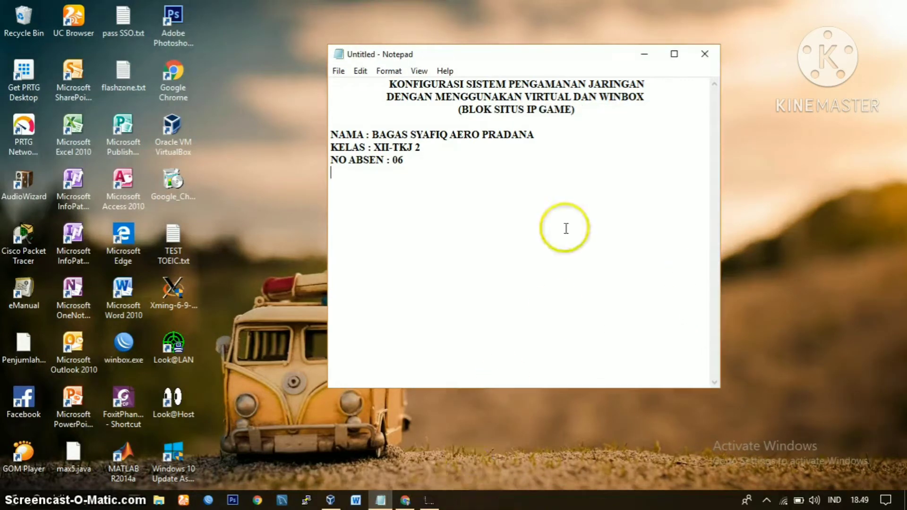
left_click(645, 54)
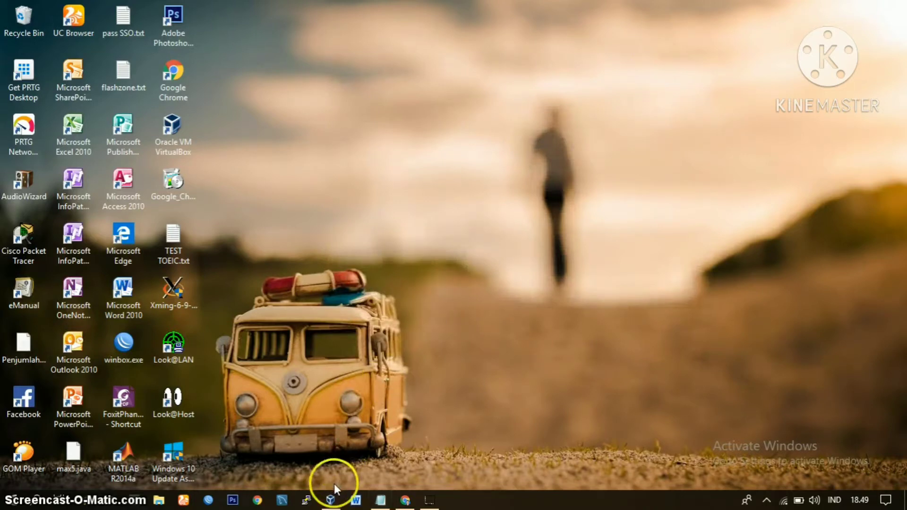
left_click(332, 498)
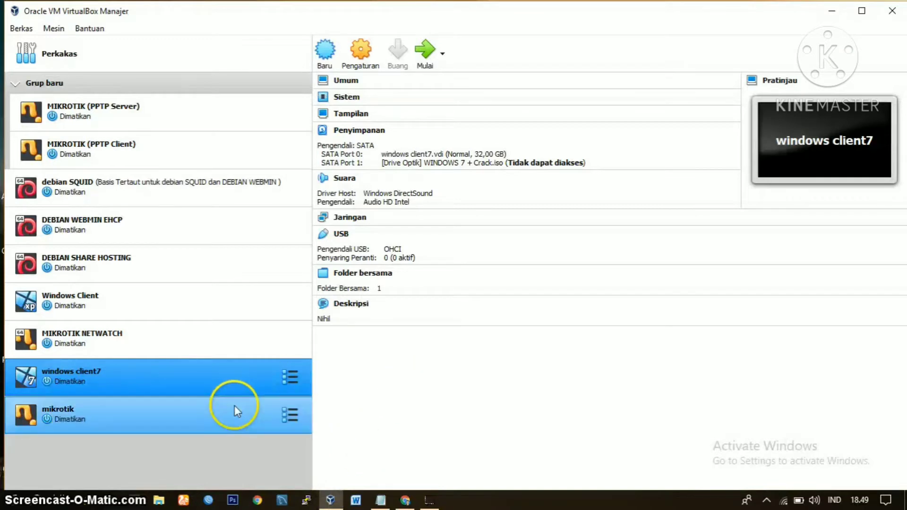
Step: Review the mikrotik machine's network settings for Adaptor 1 and Adaptor 2, including the advanced options
left_click(236, 410)
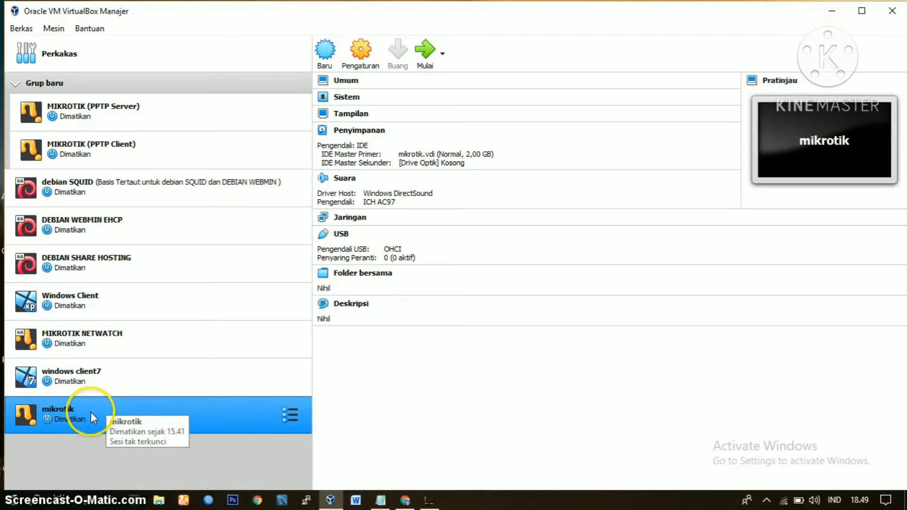
left_click(361, 56)
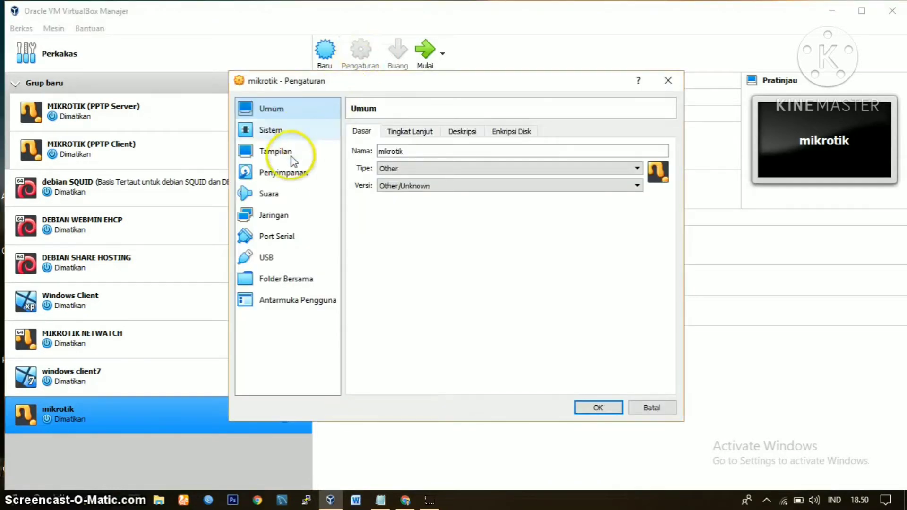
left_click(288, 218)
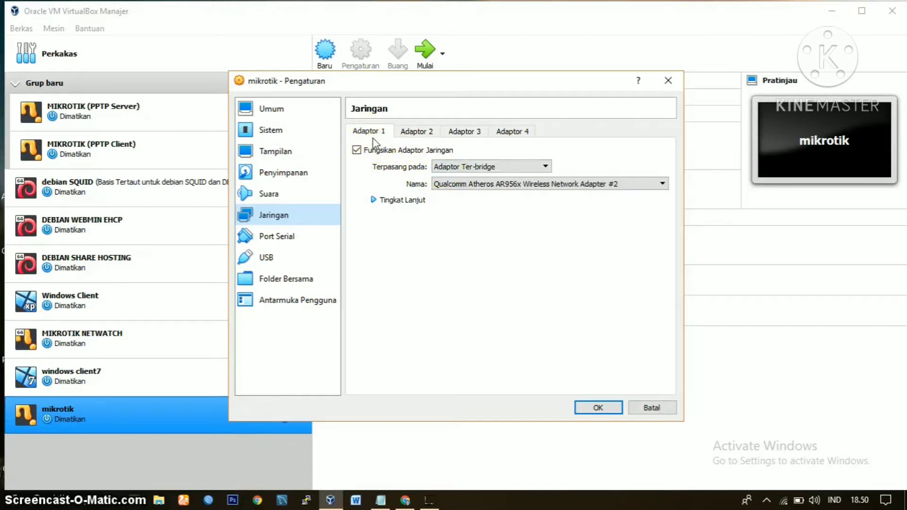
left_click(486, 189)
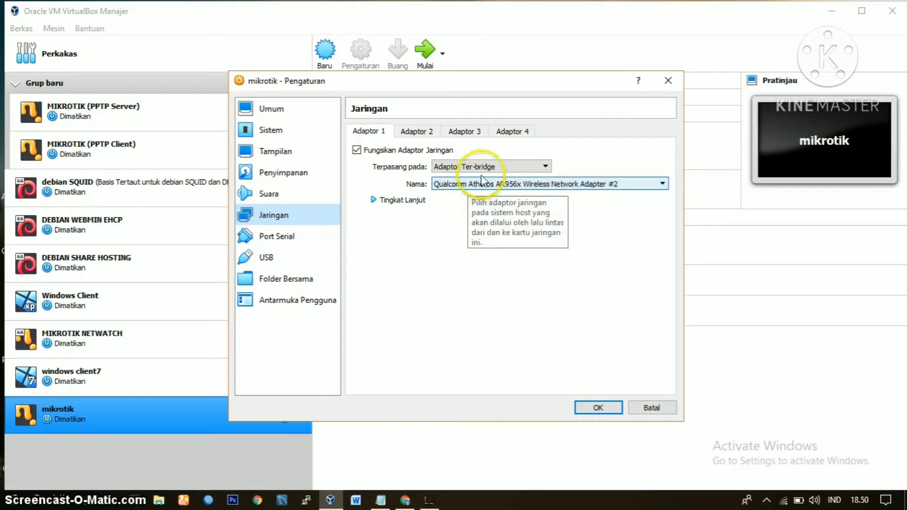
left_click(374, 204)
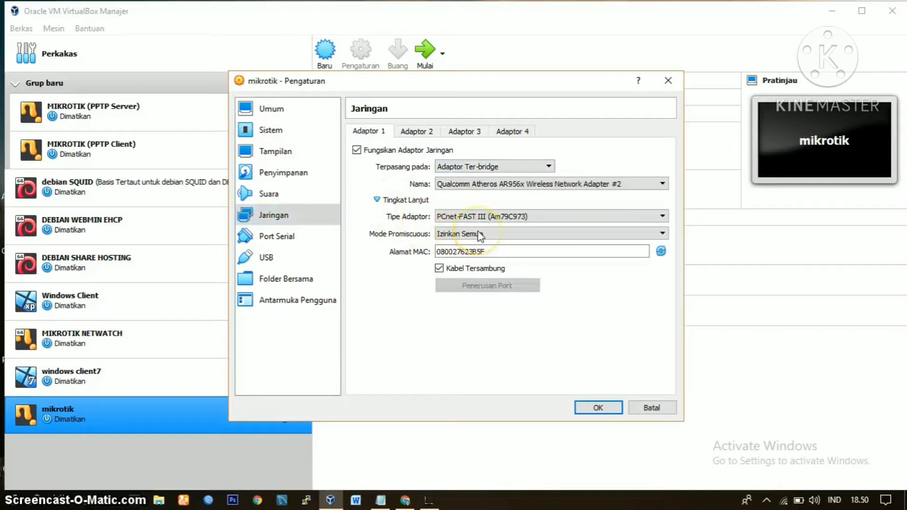
left_click(418, 135)
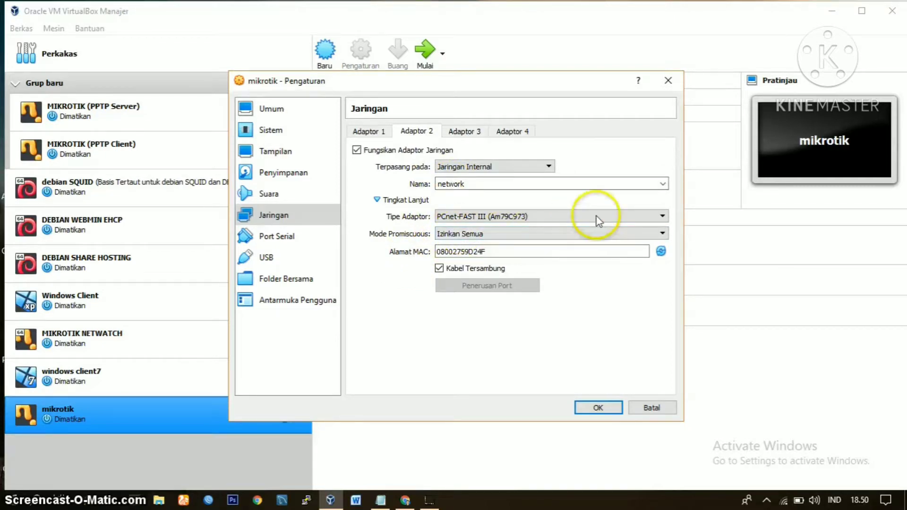
left_click(594, 408)
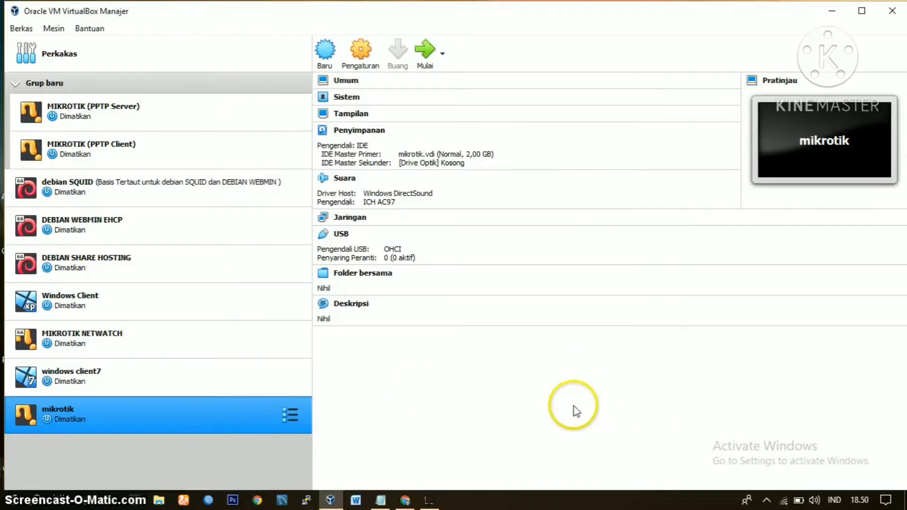
Step: Review the windows client7 machine's network settings for Adaptor 1, including its advanced options
left_click(191, 371)
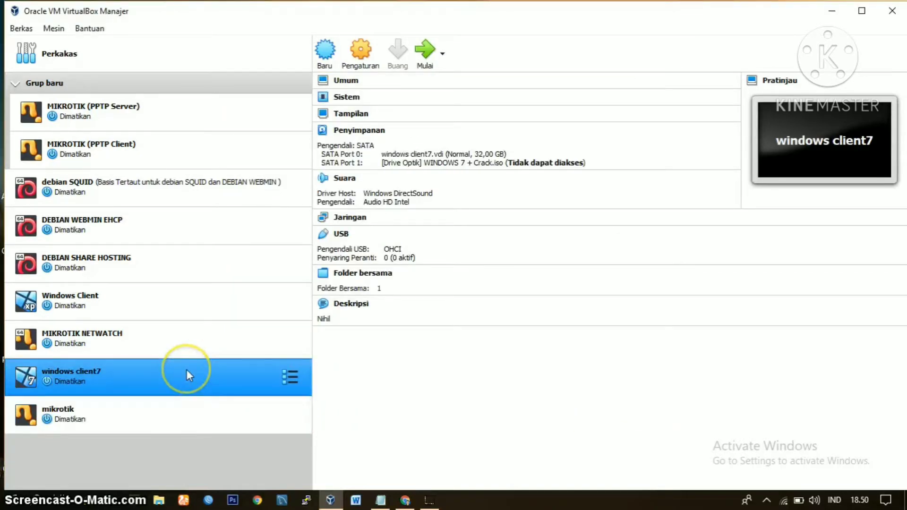
left_click(369, 56)
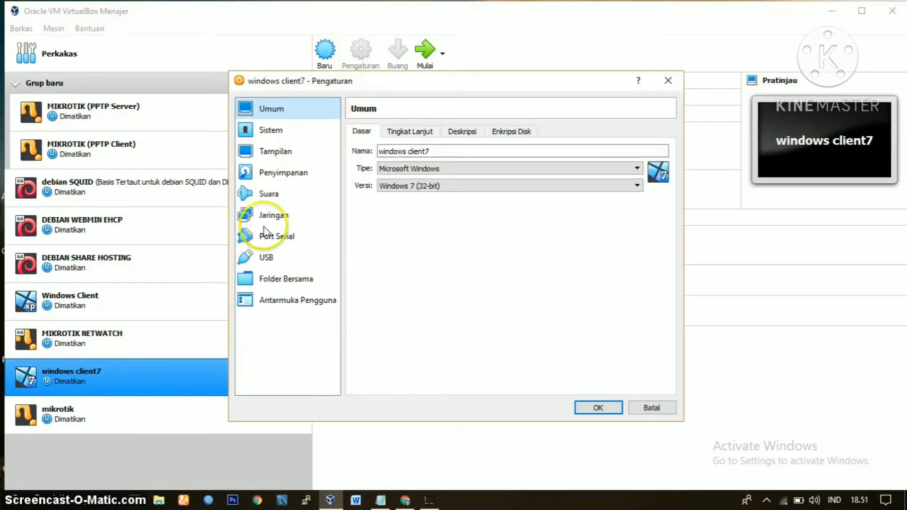
left_click(273, 212)
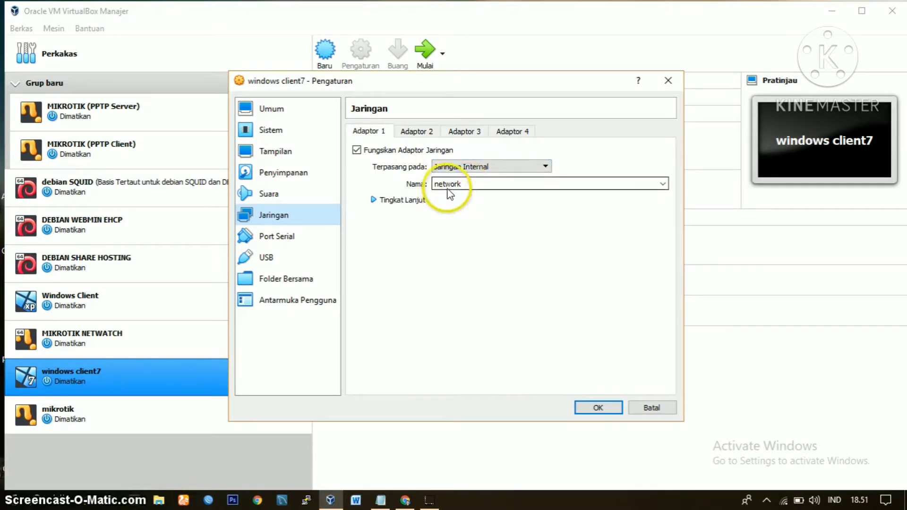
left_click(376, 204)
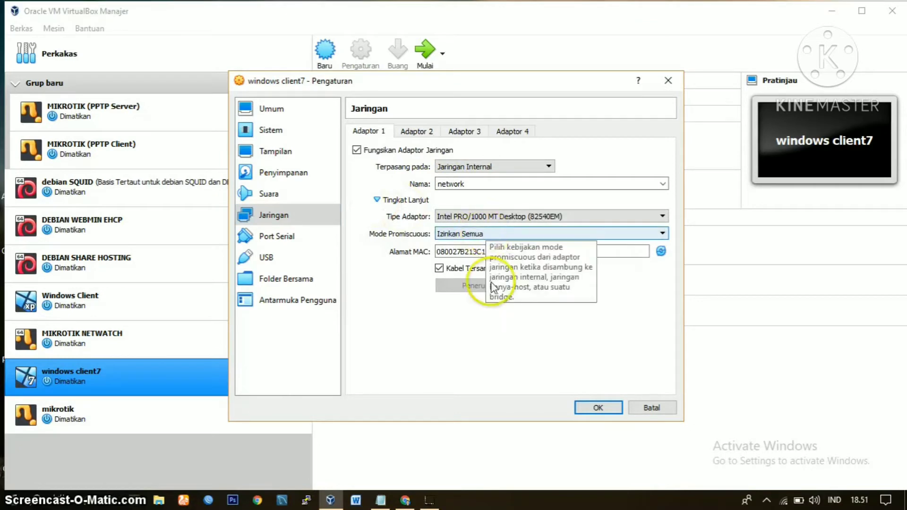
left_click(595, 408)
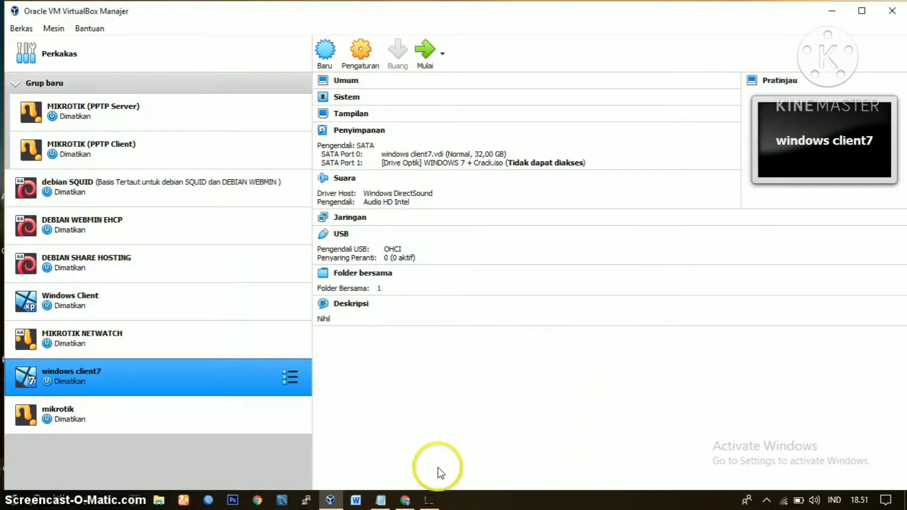
Step: Start the mikrotik virtual machine, dismiss its keyboard capture notice and move its window slightly higher
left_click(162, 423)
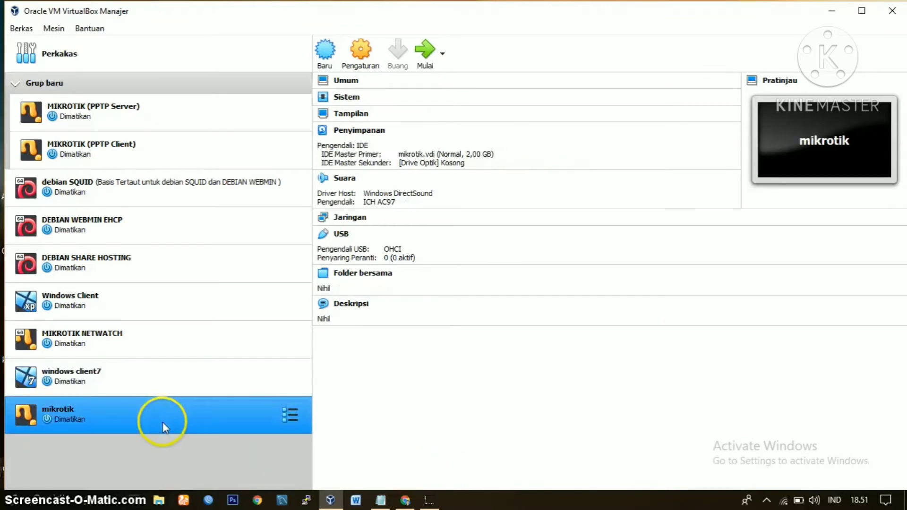
left_click(427, 51)
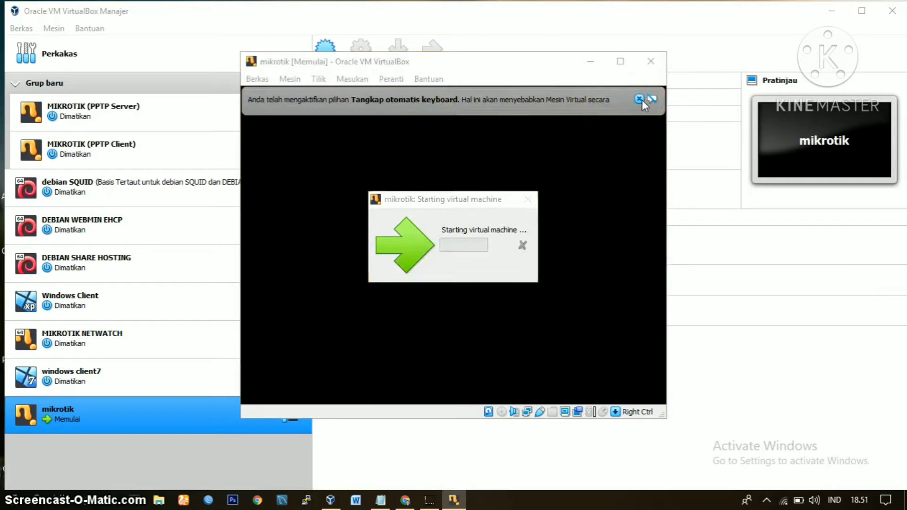
left_click(640, 98)
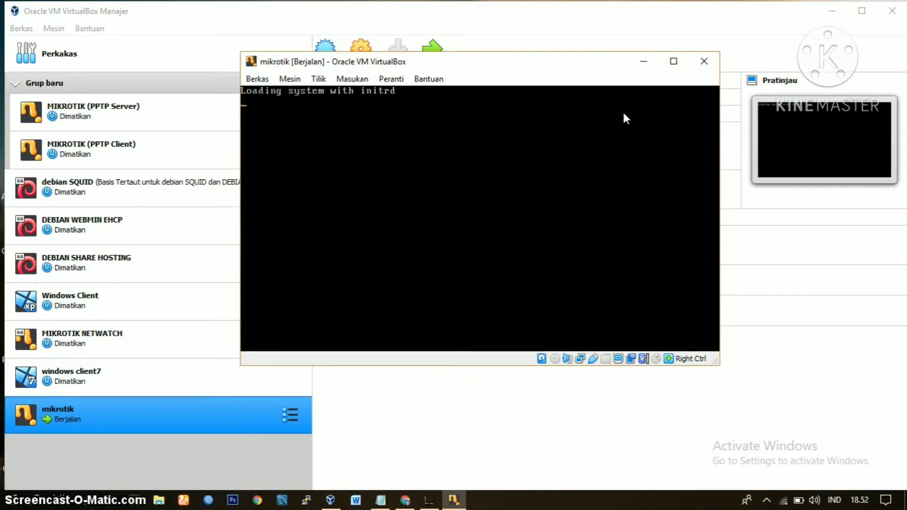
left_click_drag(575, 71, 581, 48)
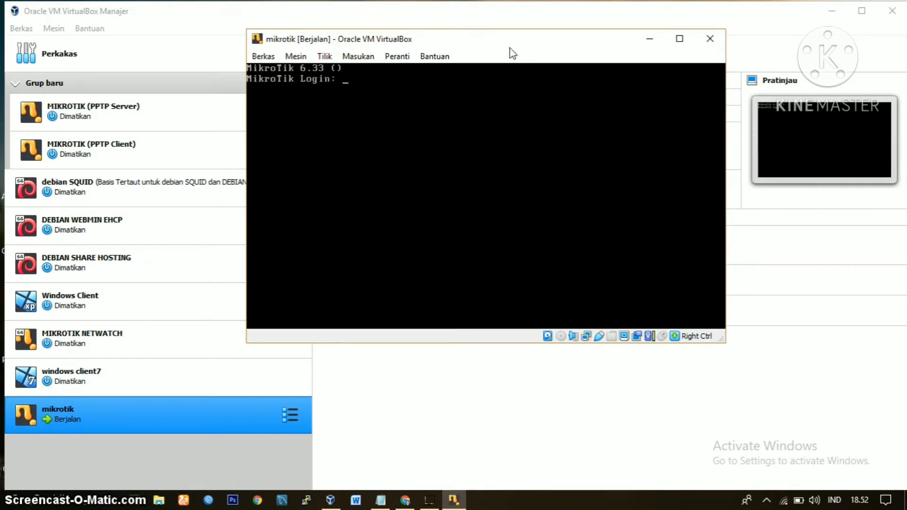
Step: Log in to the MikroTik console as admin with the password left blank and continue to the command prompt
type("admi")
type("n")
key("Return")
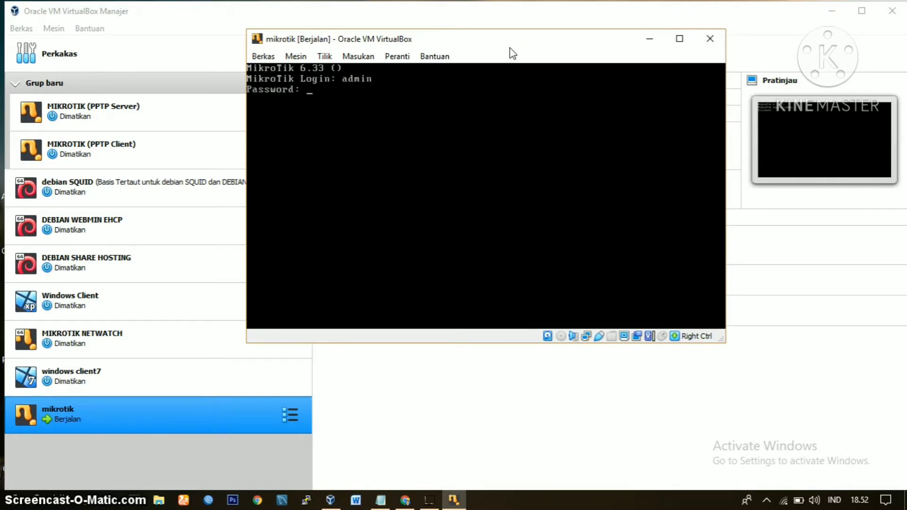
key("Return")
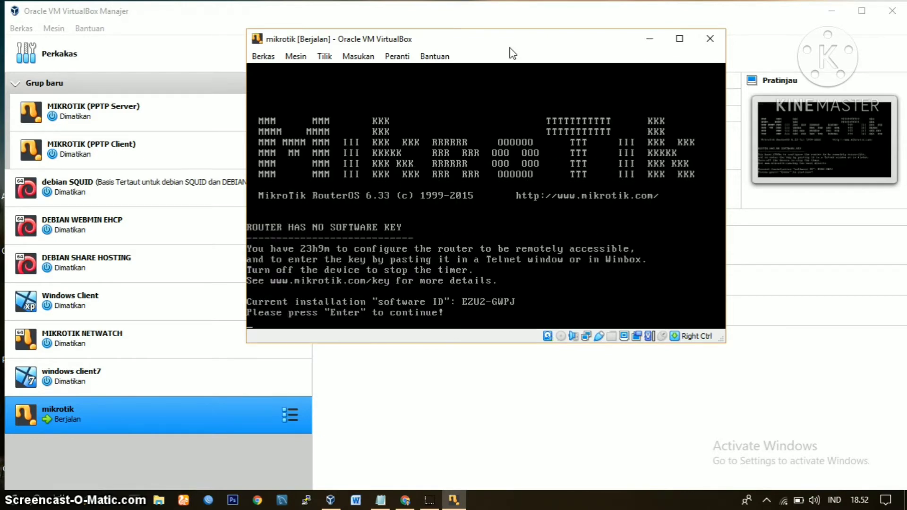
key("Return")
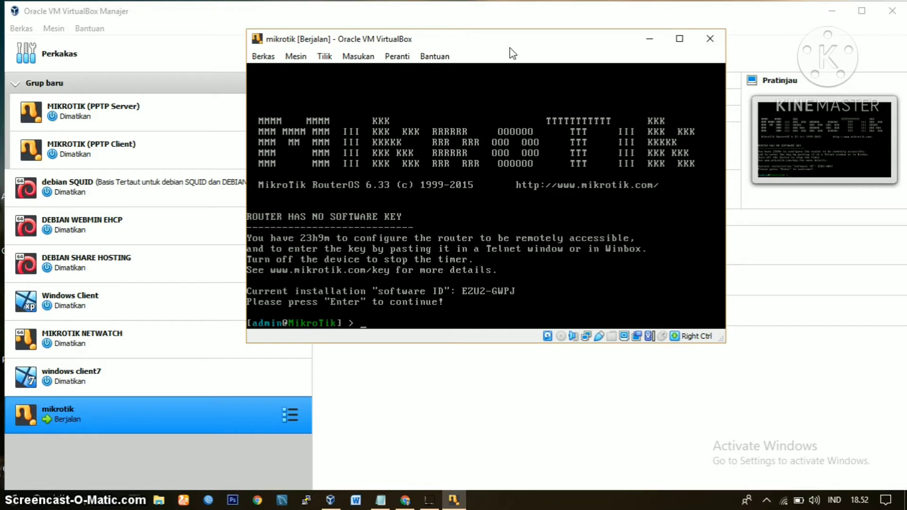
Step: List the router's network interfaces with the command interface print
type("interface")
key("BackSpace")
key("BackSpace")
key("BackSpace")
key("BackSpace")
key("BackSpace")
type("terface print")
key("Return")
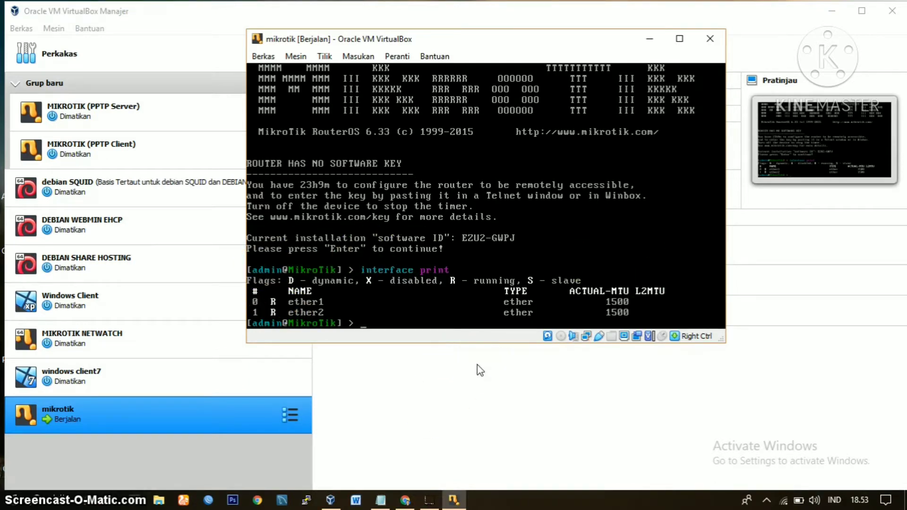
left_click(405, 328)
type("ip address")
key("Return")
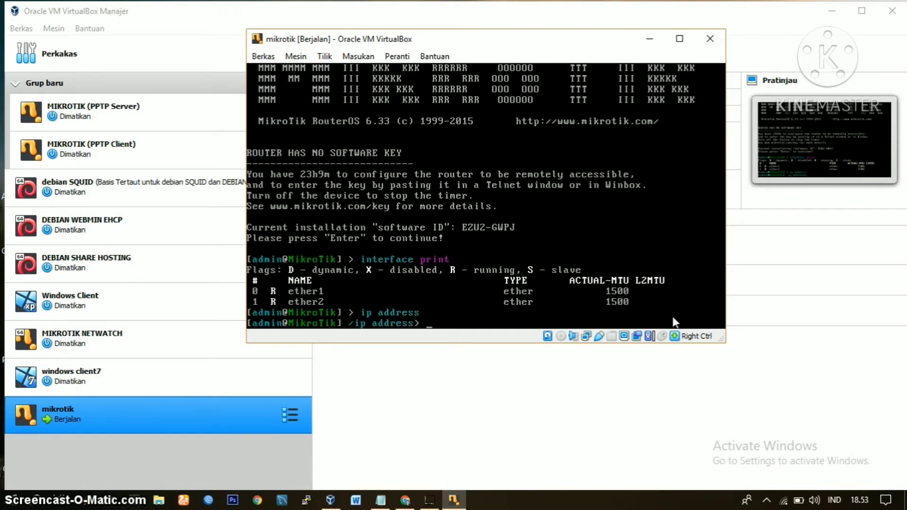
type("..")
key("Return")
type("..")
key("Return")
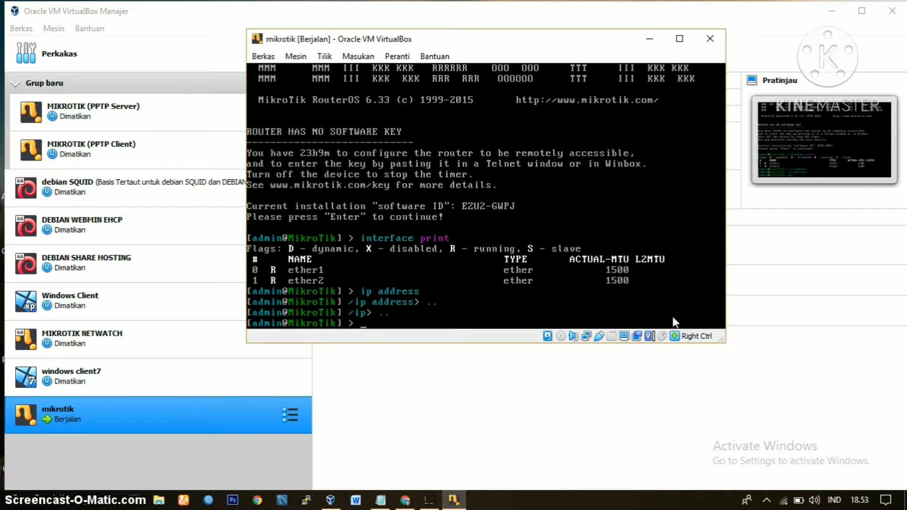
Step: List the router's assigned IP addresses with the command ip address print
type("ip")
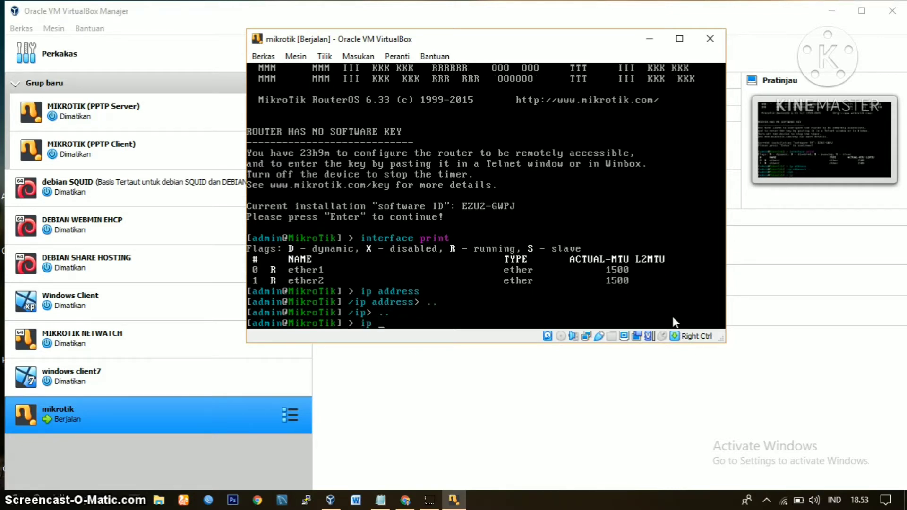
type(" address print")
key("Return")
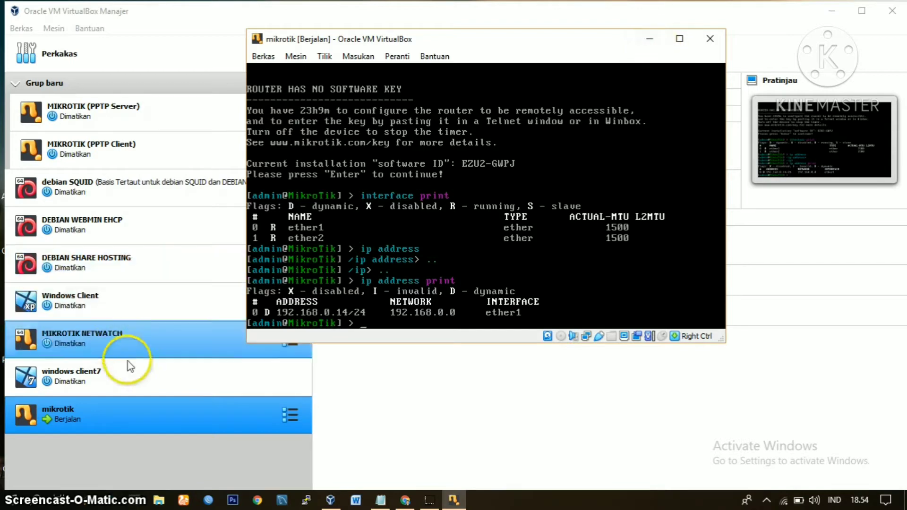
Step: Start the windows client7 virtual machine and dismiss its keyboard capture notice
left_click(130, 379)
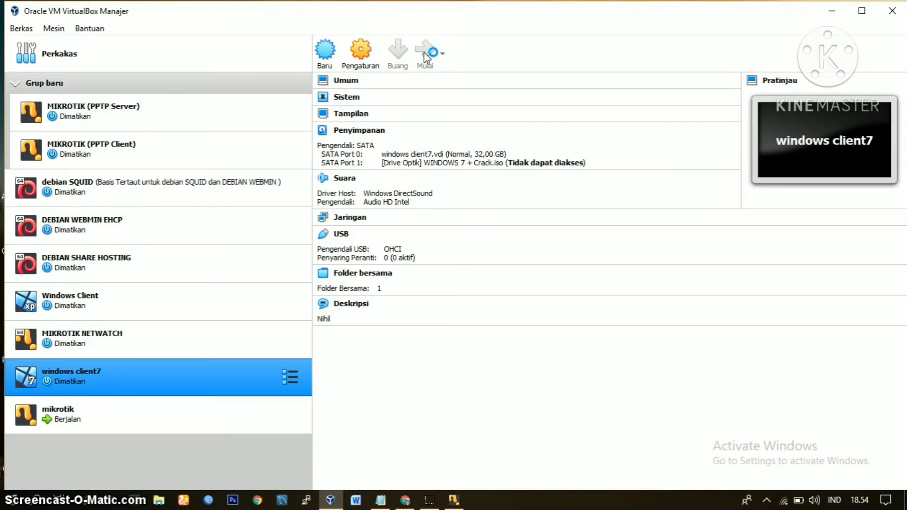
left_click(423, 52)
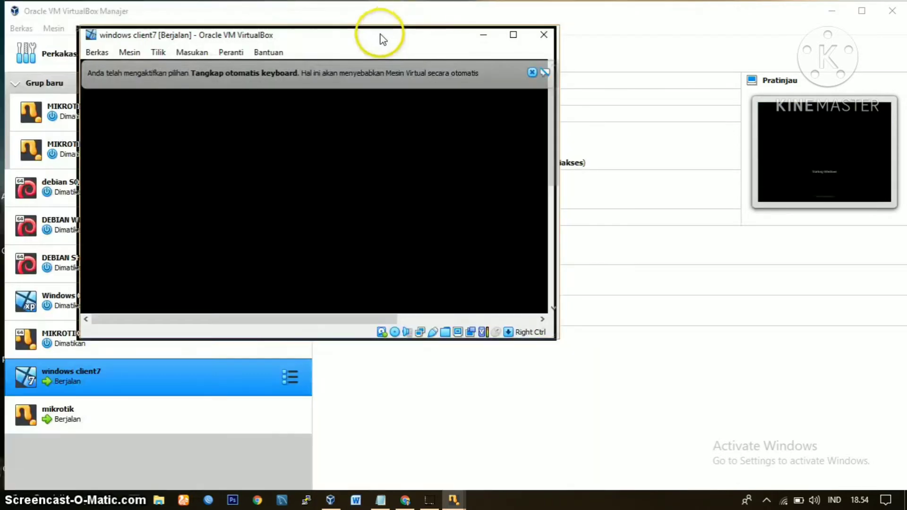
left_click(489, 28)
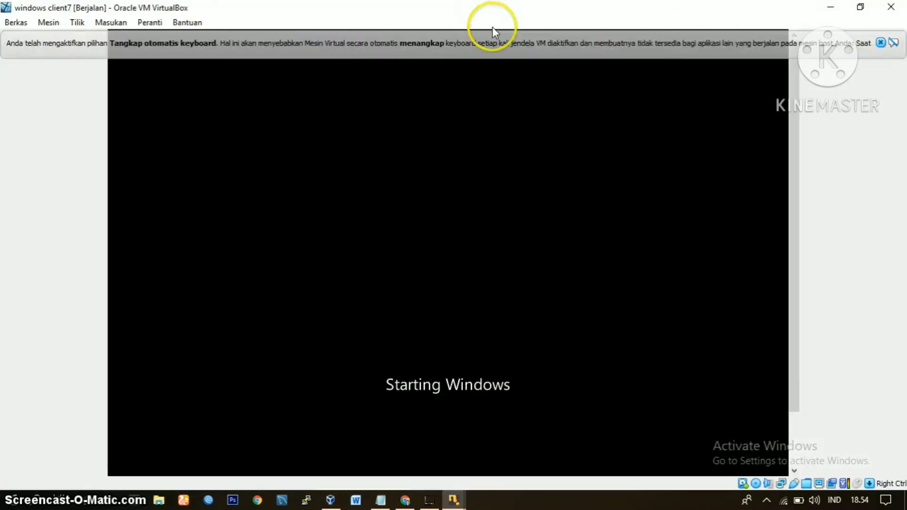
left_click(860, 6)
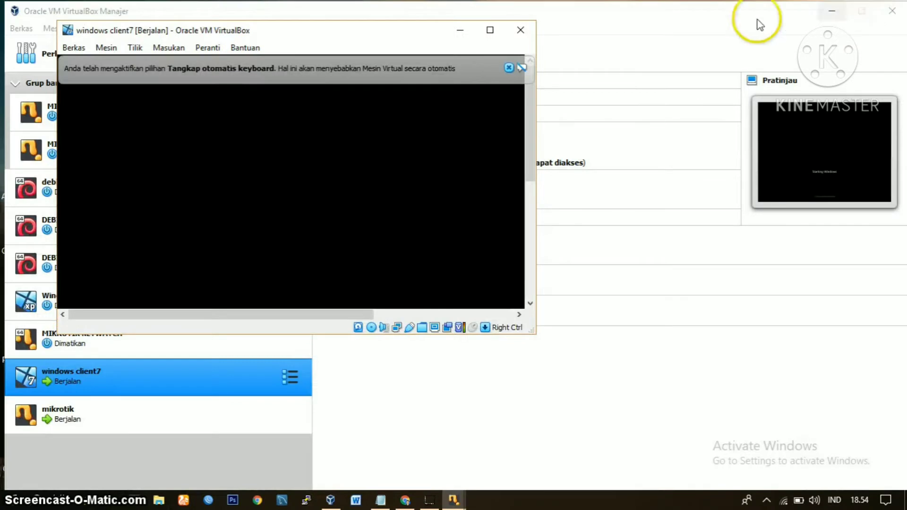
left_click(509, 68)
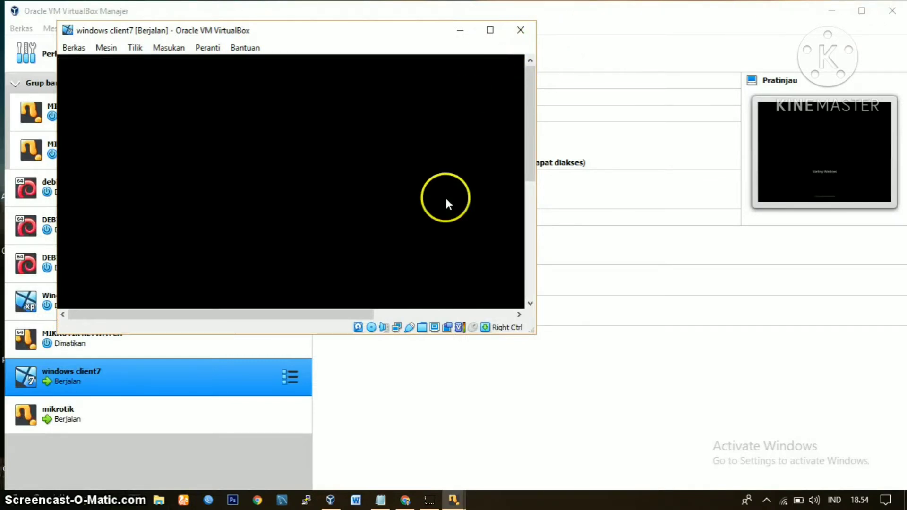
Step: Maximise the windows client7 machine window and dismiss its mouse pointer integration notice
left_click_drag(529, 156, 483, 76)
left_click(490, 30)
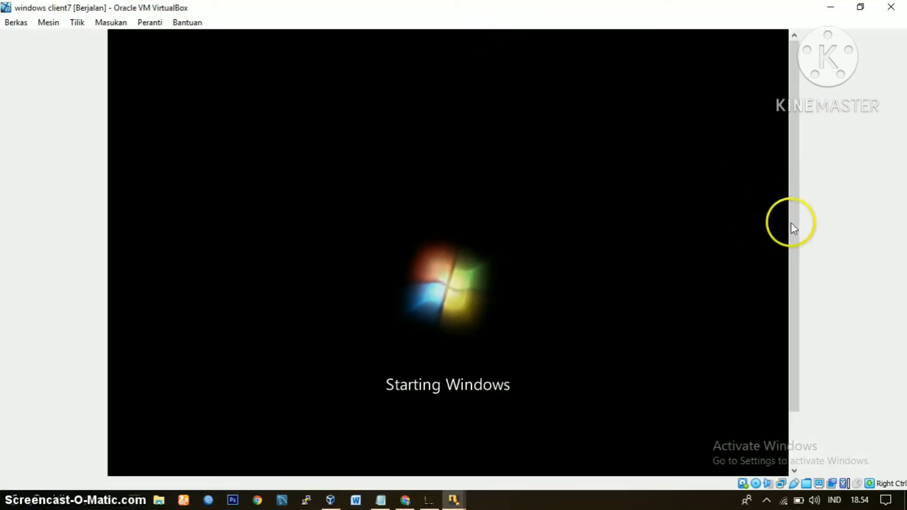
mouse_move(791, 222)
left_mouse_down()
mouse_move(804, 375)
mouse_move(798, 213)
left_mouse_up()
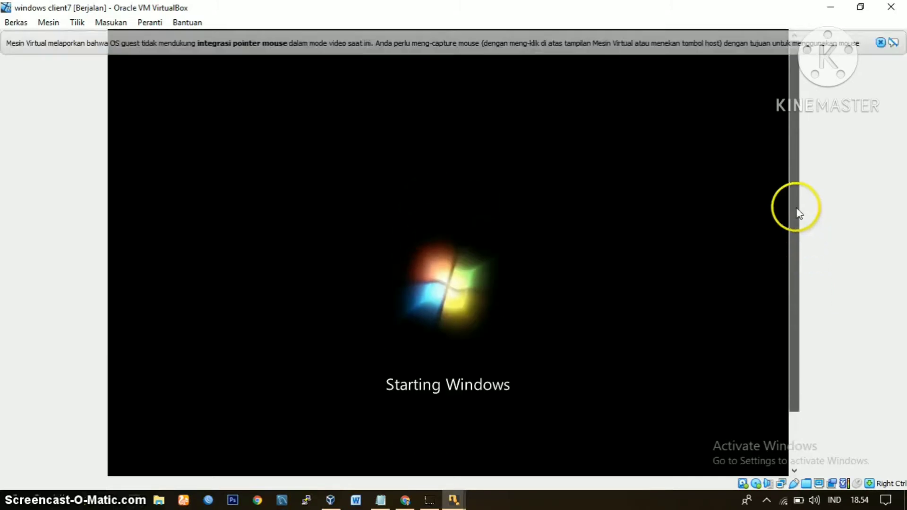
left_click(881, 43)
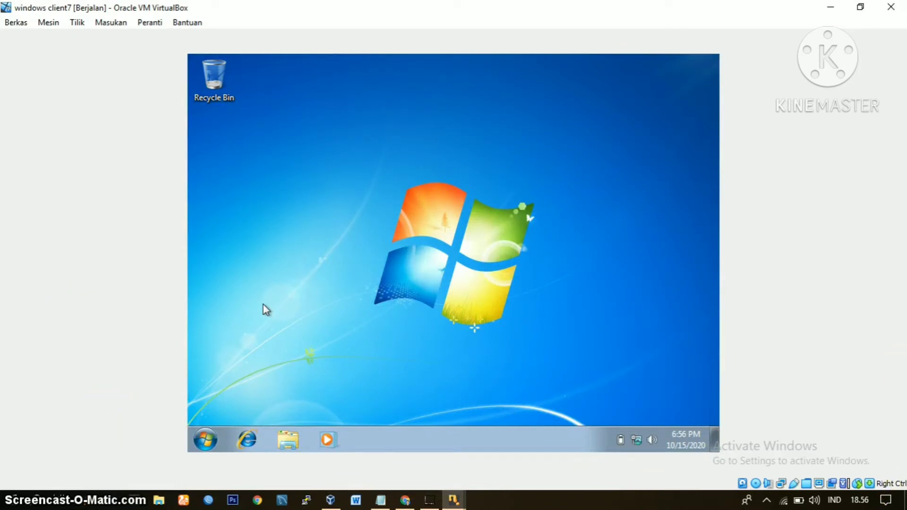
Step: Switch to Winbox, connect to the router at 192.168.0.14 as admin, and dismiss the RouterOS welcome notice
left_click(830, 8)
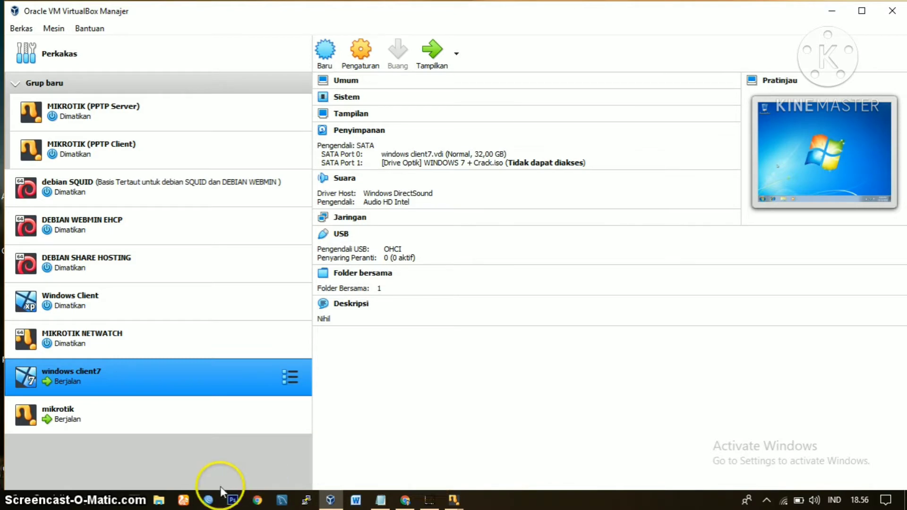
left_click(211, 501)
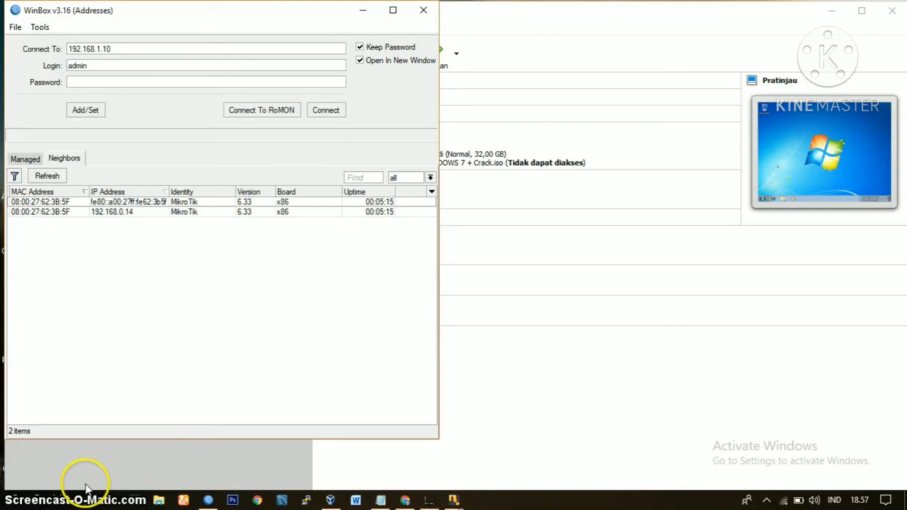
left_click(99, 212)
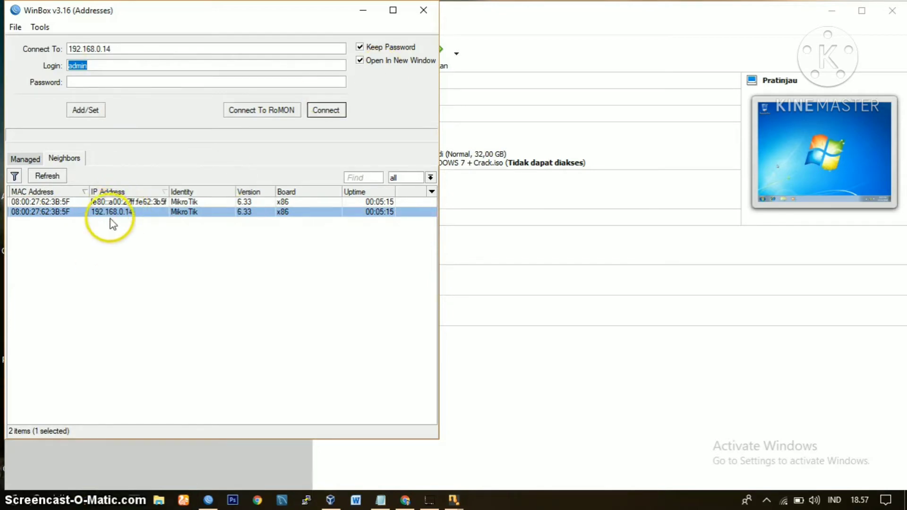
left_click(327, 111)
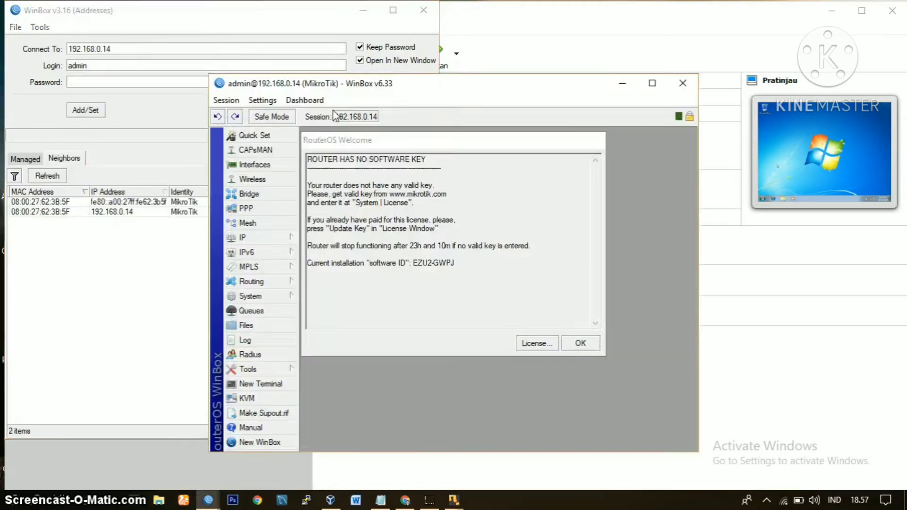
left_click(362, 11)
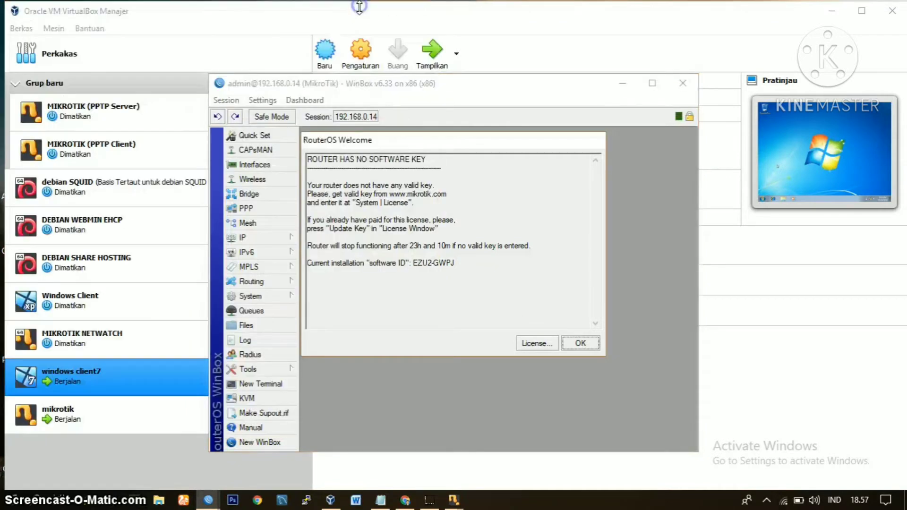
left_click(582, 343)
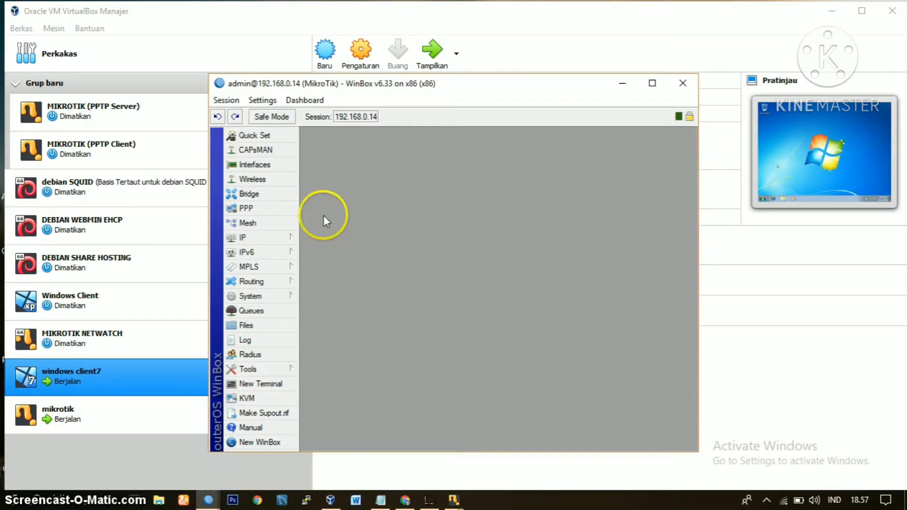
Step: Check the router's IP address list in Winbox, and close it
left_click(292, 237)
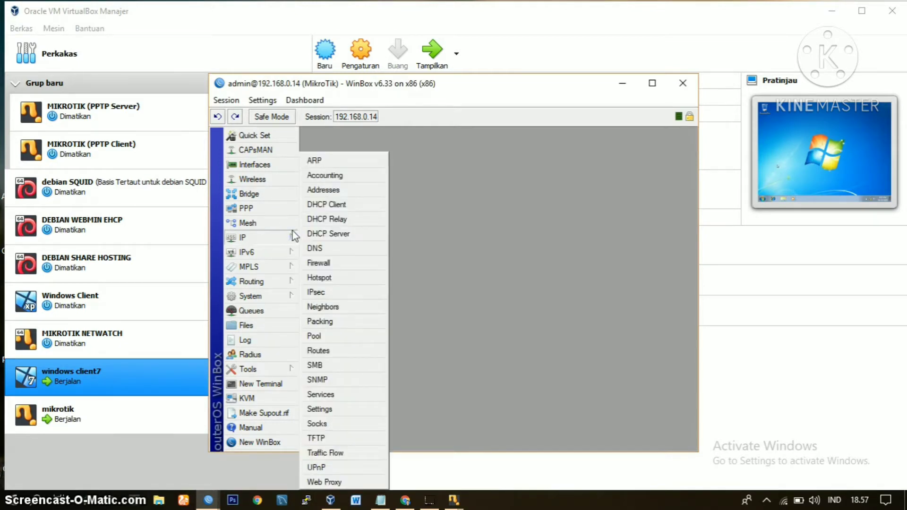
left_click(292, 232)
left_click(289, 233)
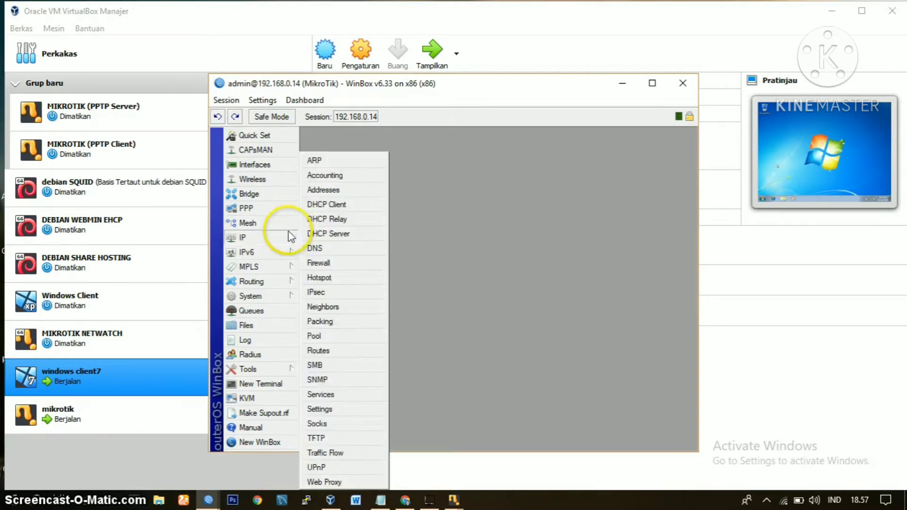
left_click(347, 192)
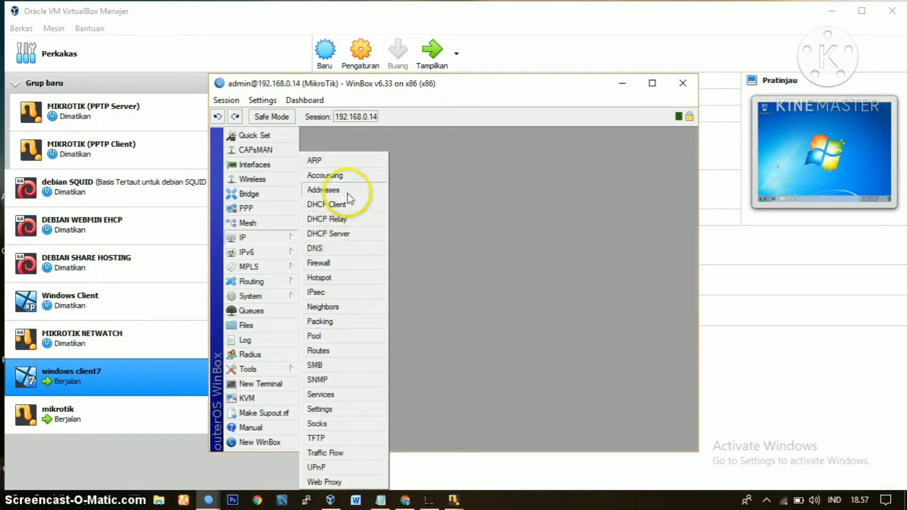
left_click(410, 194)
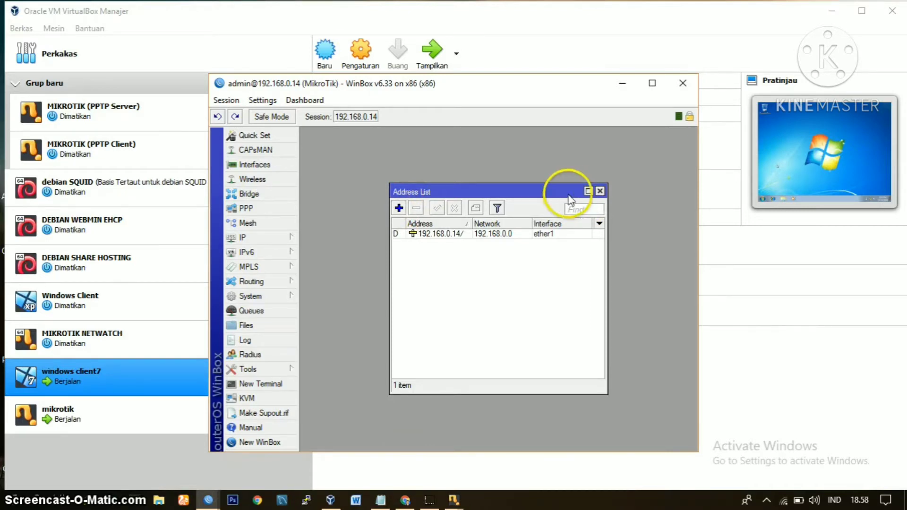
left_click(600, 191)
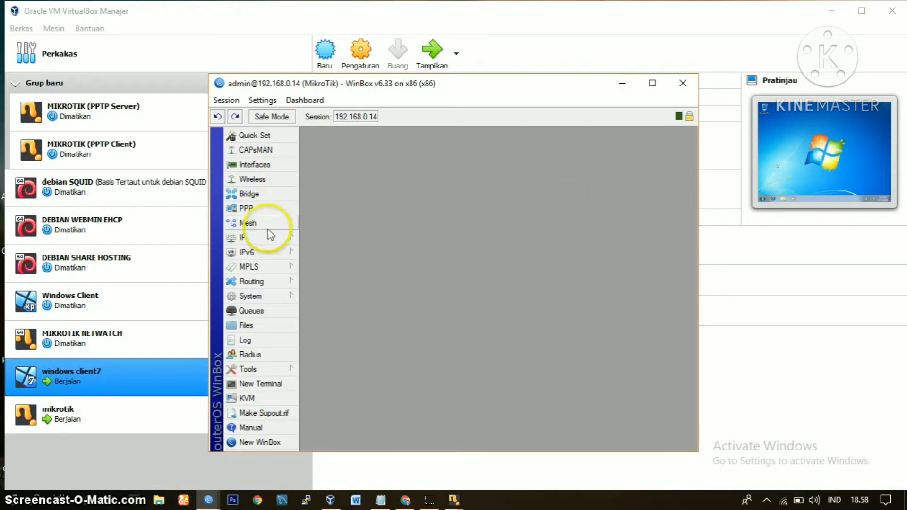
Step: Open the router's DHCP client list to examine the entry for ether1
left_click(264, 234)
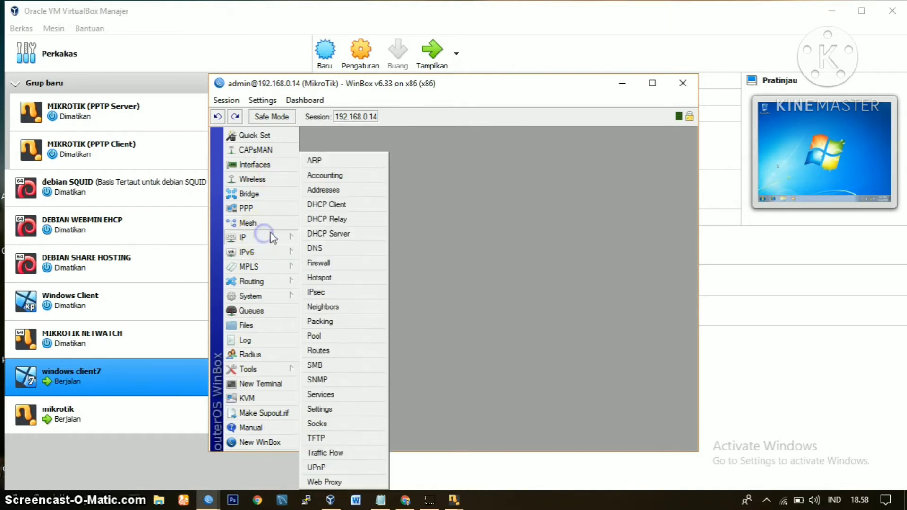
left_click(325, 206)
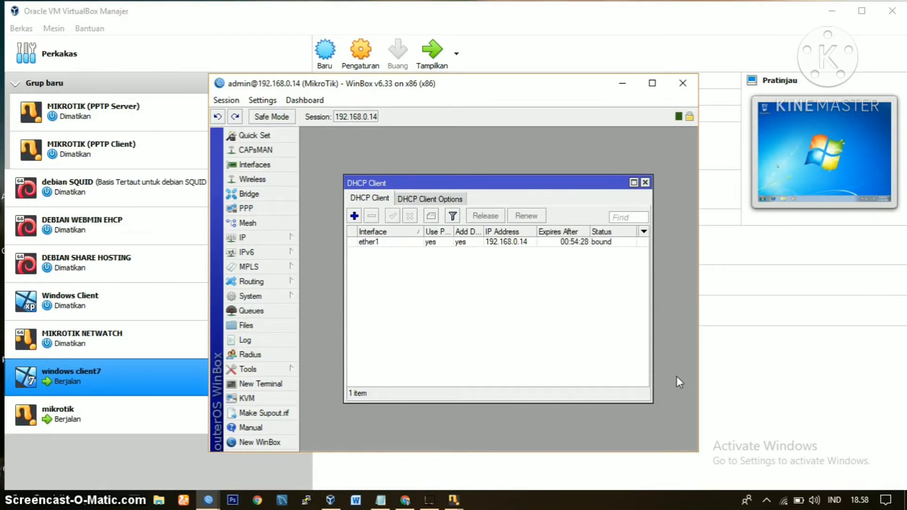
left_click(635, 359)
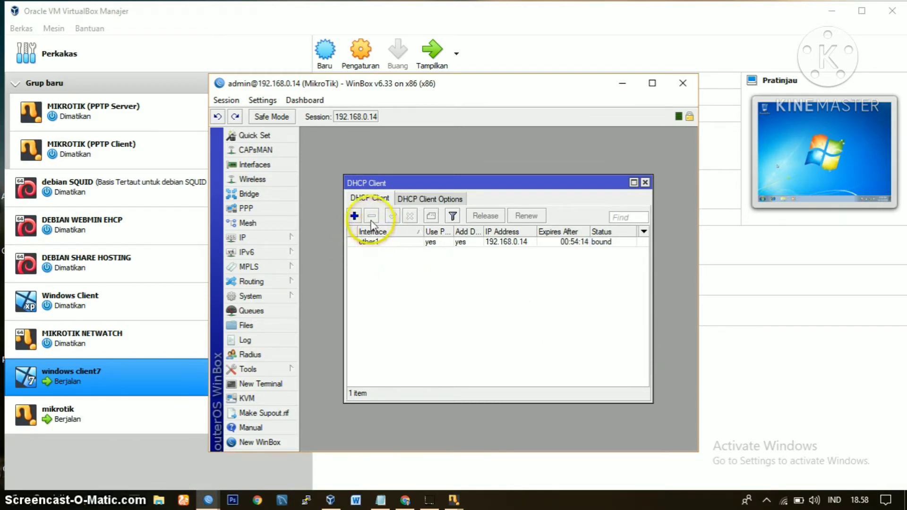
left_click(357, 216)
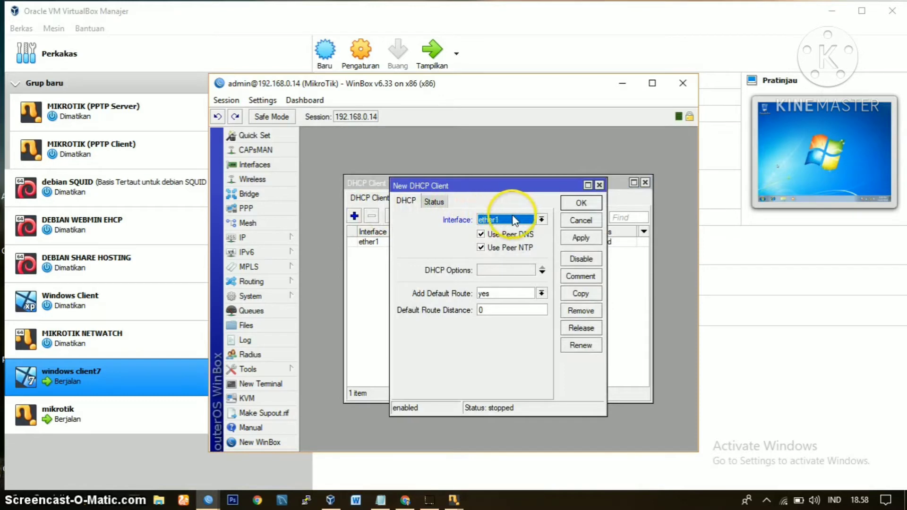
left_click(541, 219)
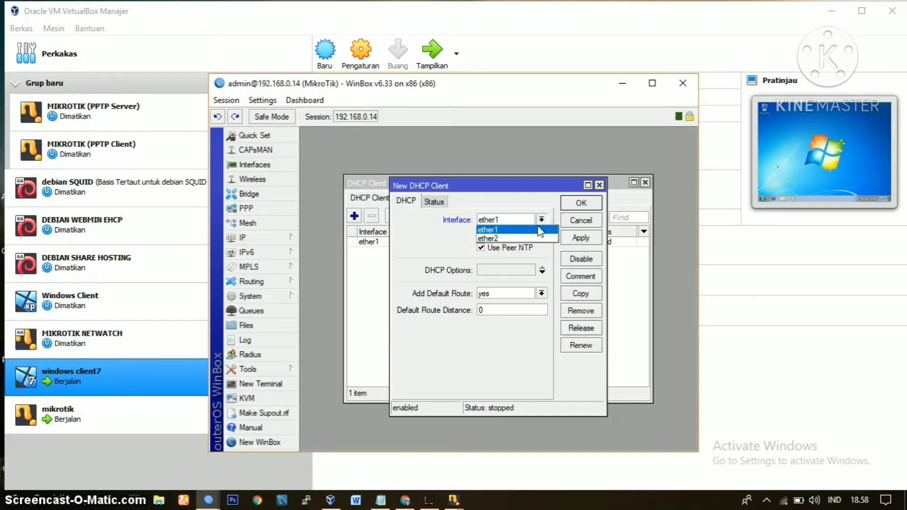
left_click(540, 230)
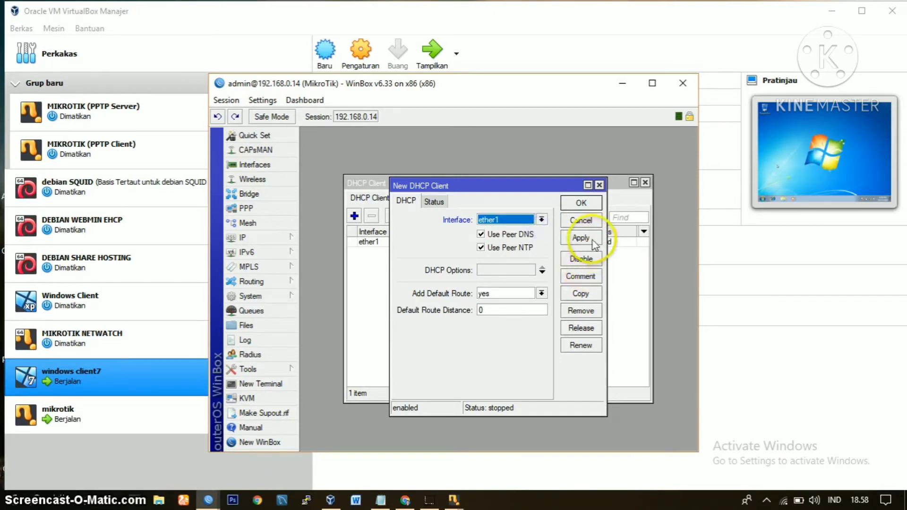
left_click(599, 185)
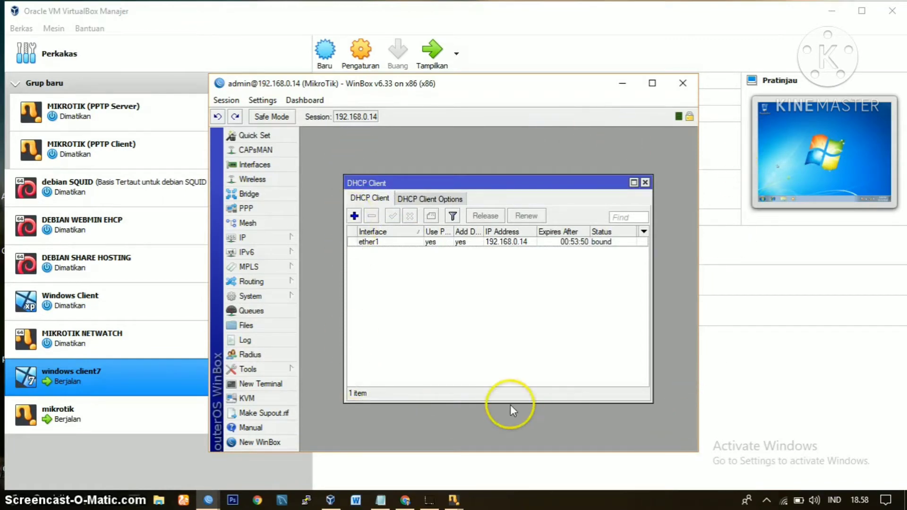
left_click(644, 183)
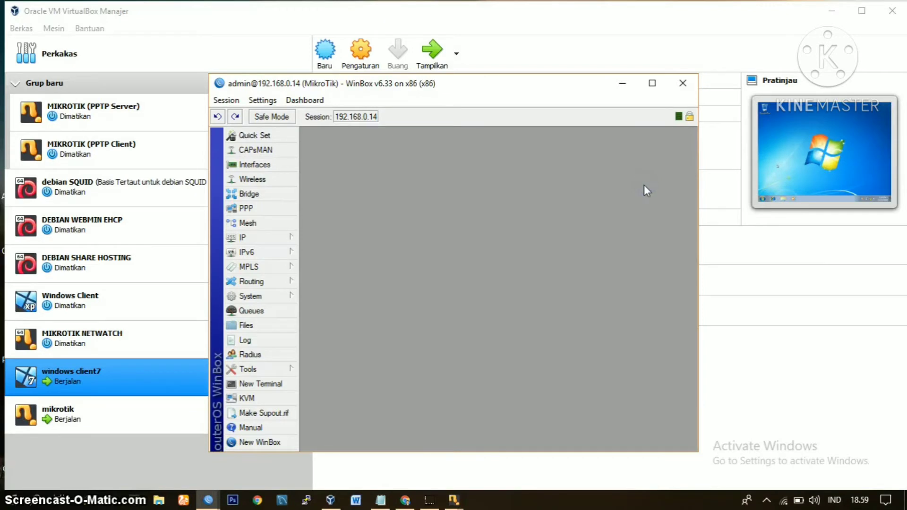
Step: Switch to the console of the running mikrotik virtual machine in VirtualBox
left_click(102, 420)
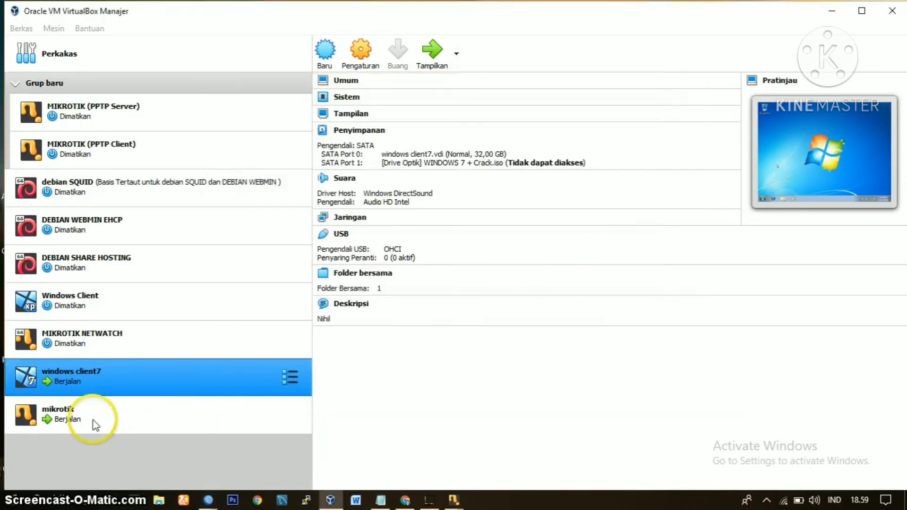
left_click(431, 49)
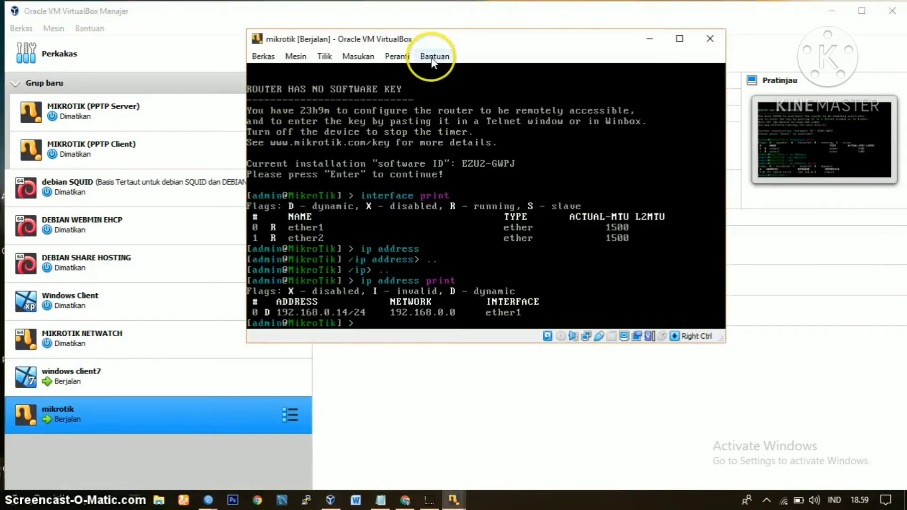
left_click(373, 352)
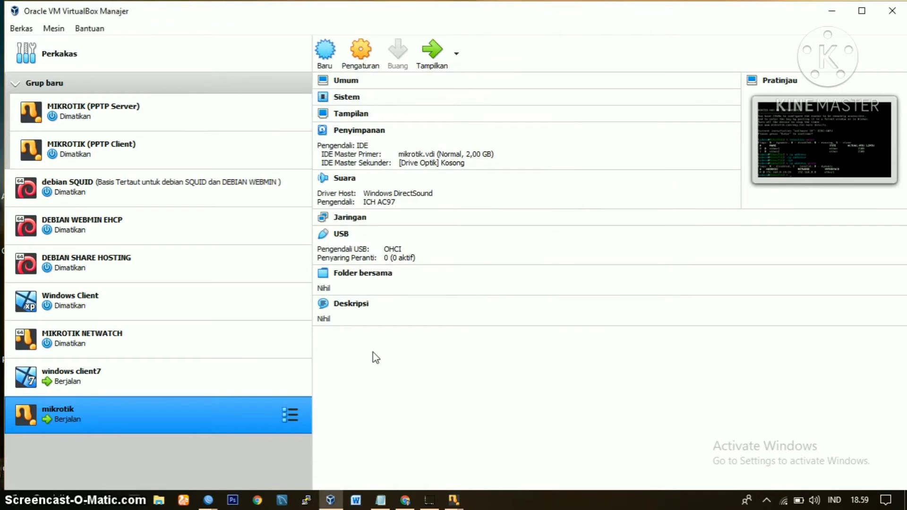
mouse_move(455, 500)
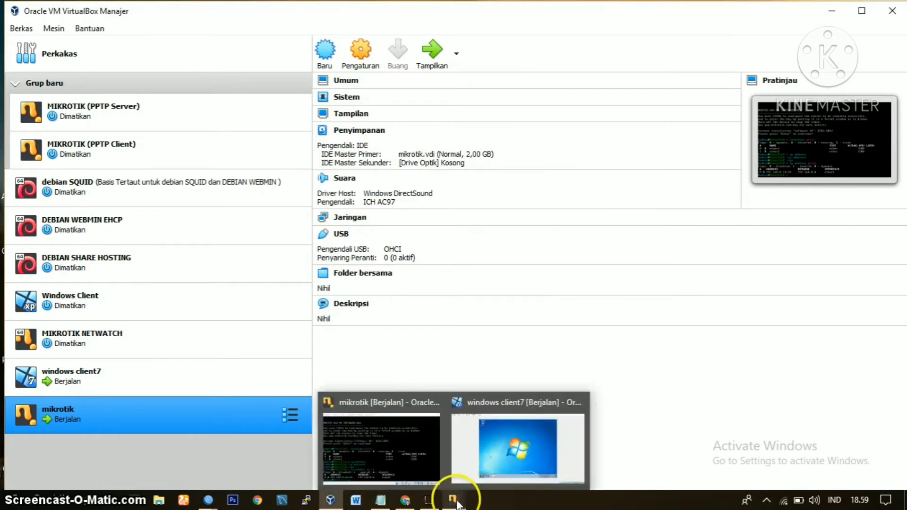
left_click(416, 462)
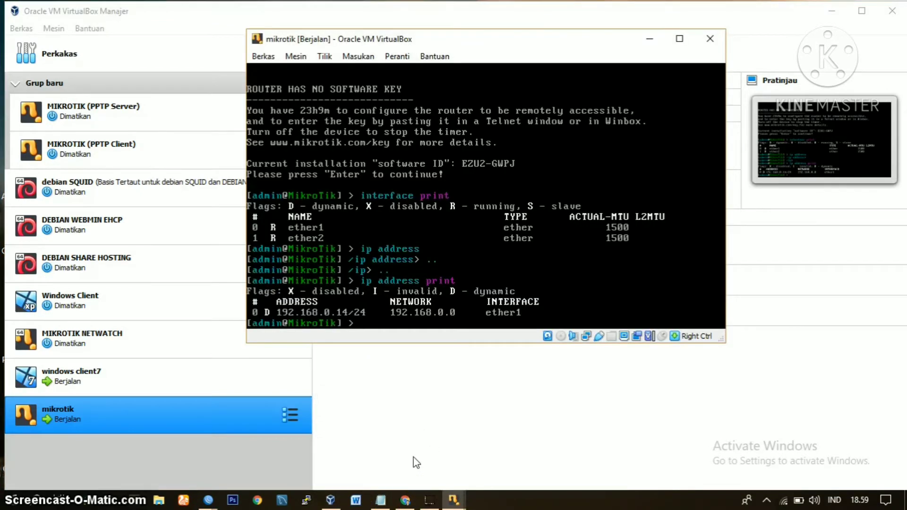
Step: Add the IP address 192.168.6.1/24 with netmask 255.255.255.0 to interface ether2 using the ip add add command
type("ip add add addr")
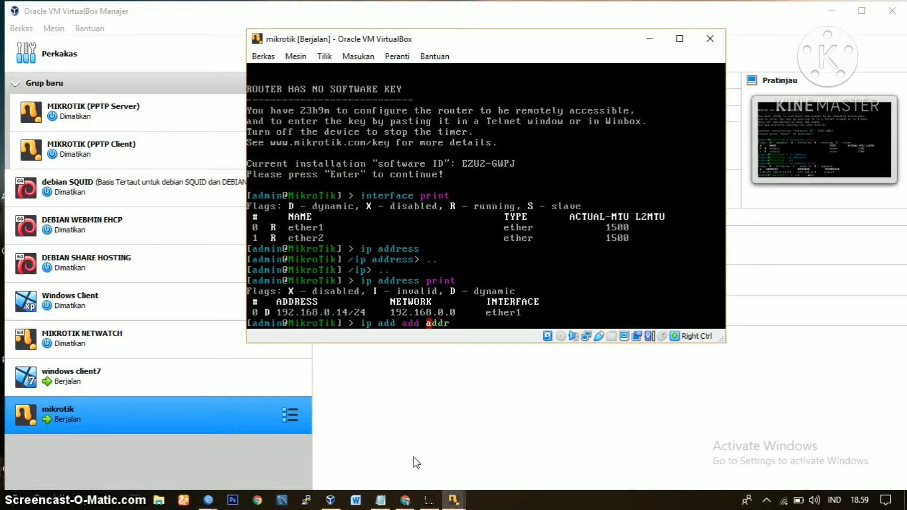
type("=192.168.6.1/24")
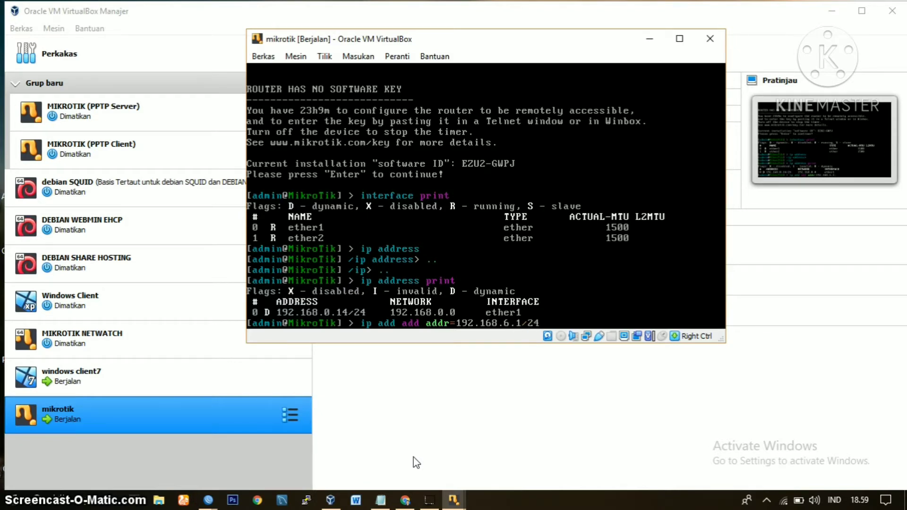
type(" netmask")
key("BackSpace")
type("=255.")
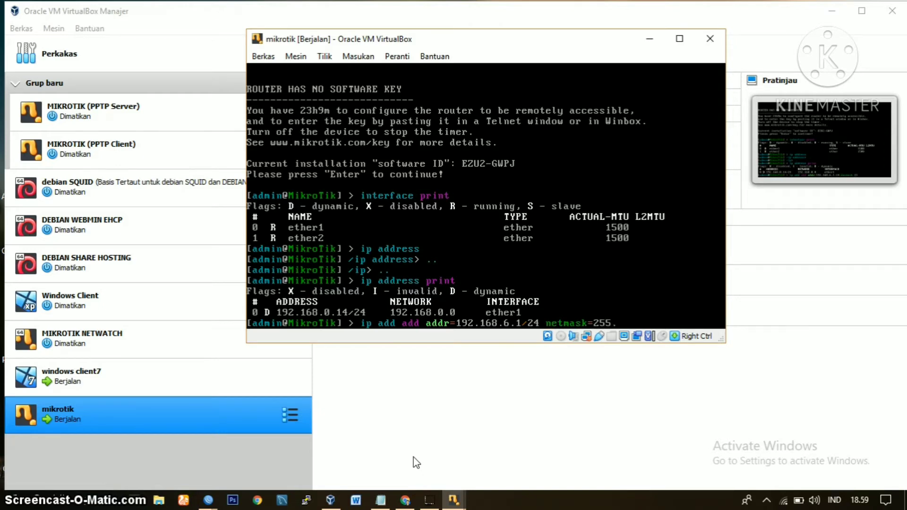
type("255.255.0")
key("Return")
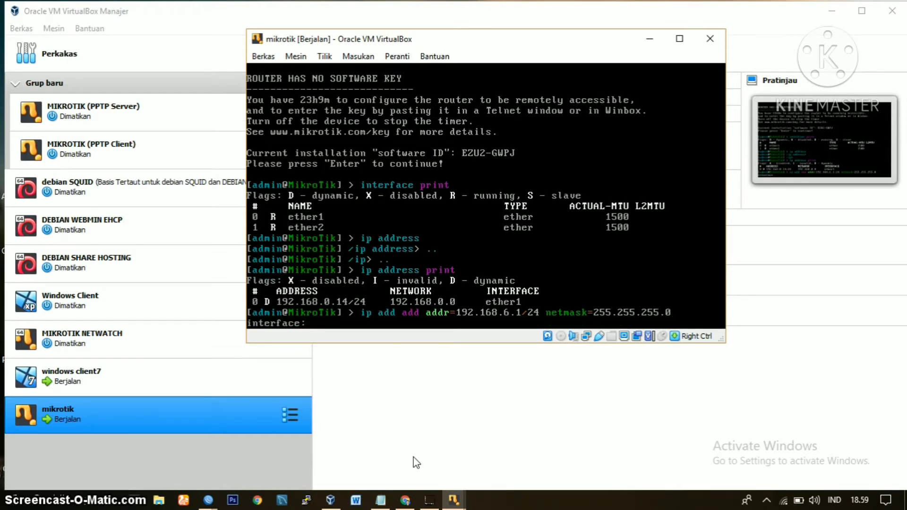
type("ether2")
key("Return")
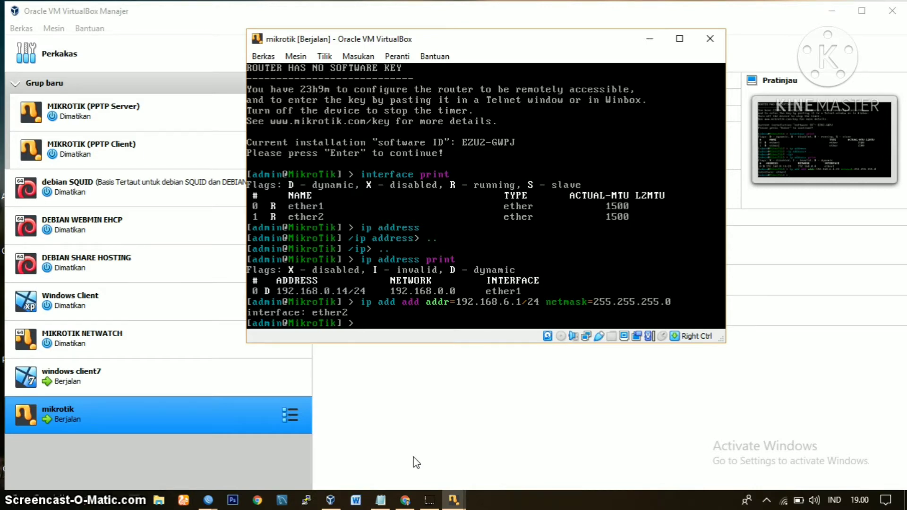
Step: Check the router's addresses with the command ip address print and in the IP address list in Winbox
type("p address print")
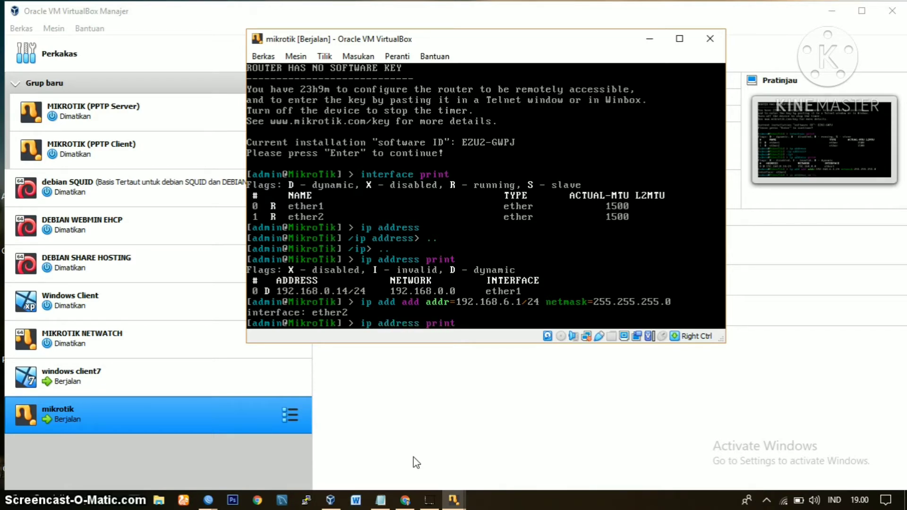
key("Return")
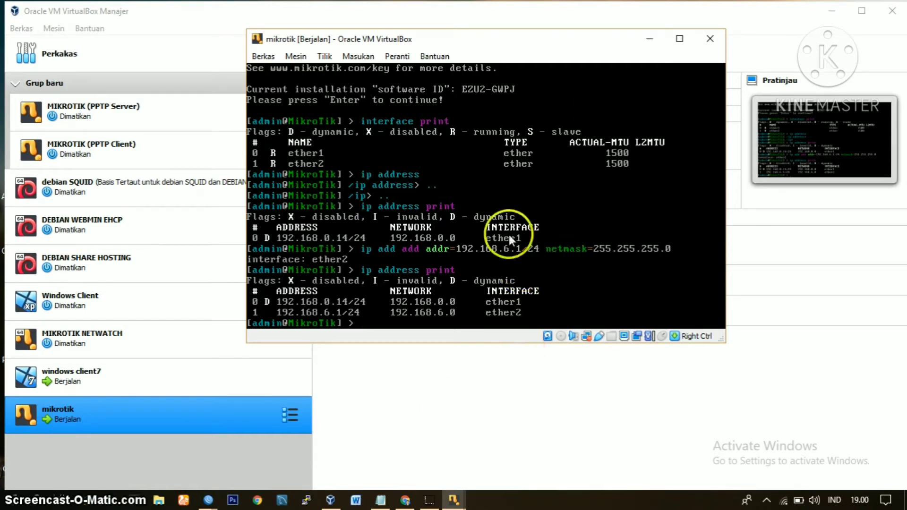
left_click(208, 502)
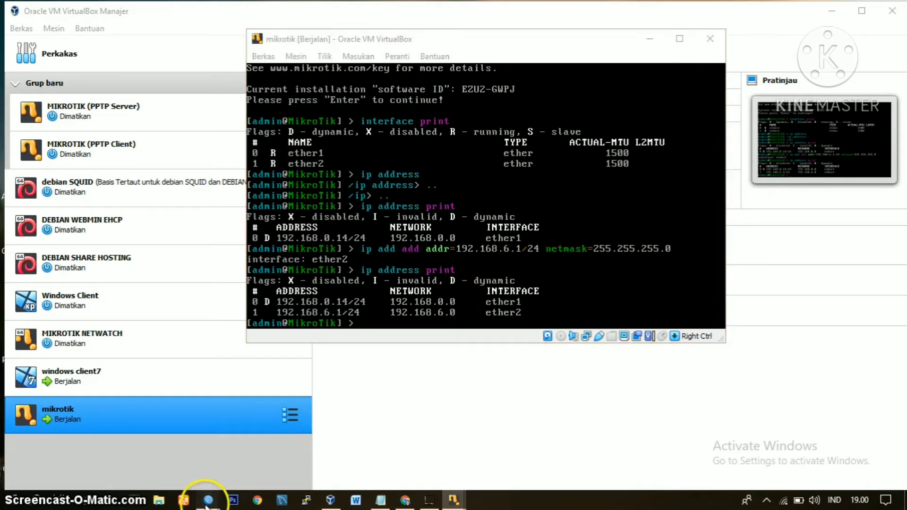
left_click(225, 435)
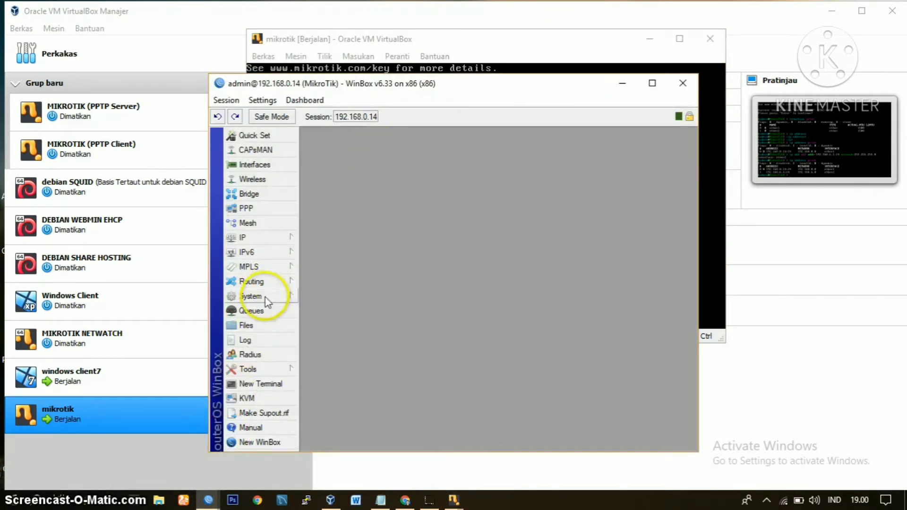
left_click(276, 238)
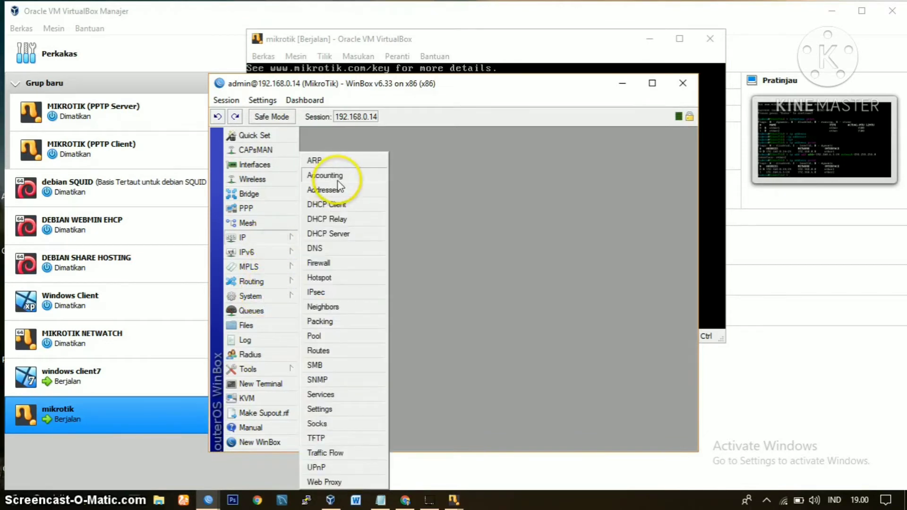
left_click(337, 189)
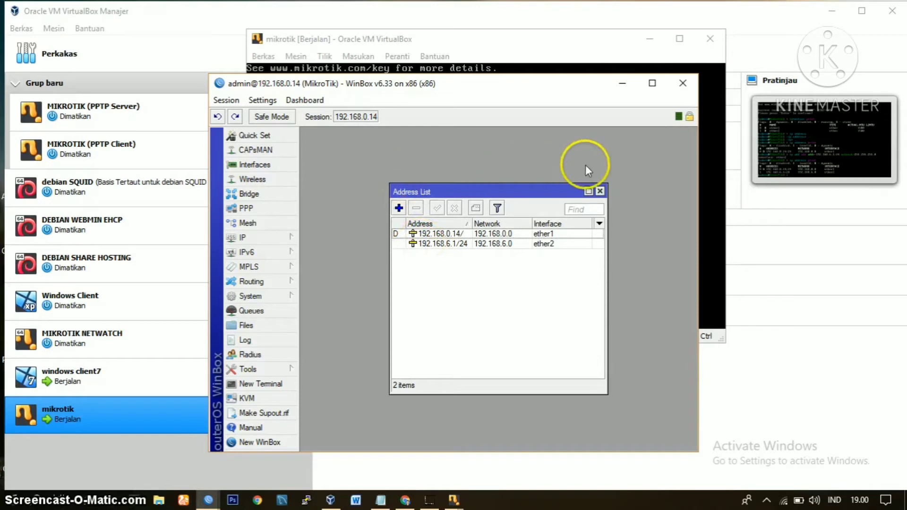
Step: Examine the details of the ether2 address entry, then close the entry and the address list
double_click(463, 245)
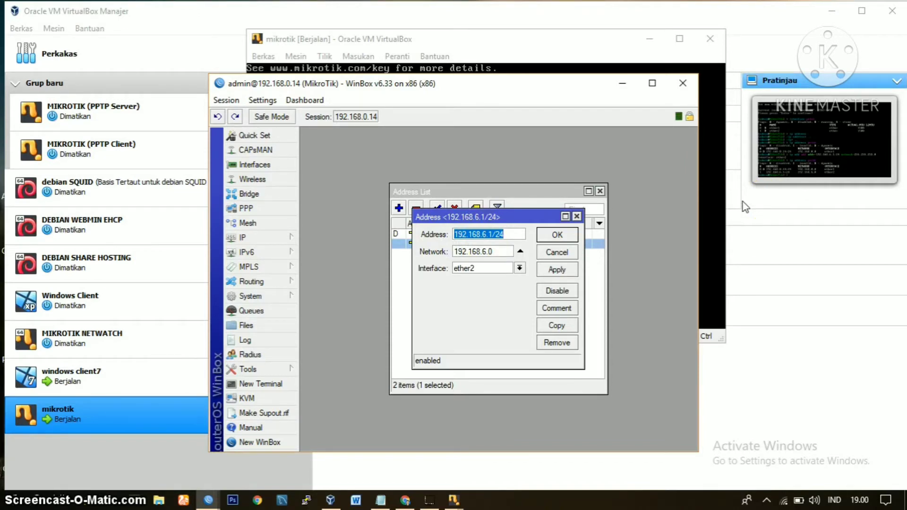
left_click(577, 216)
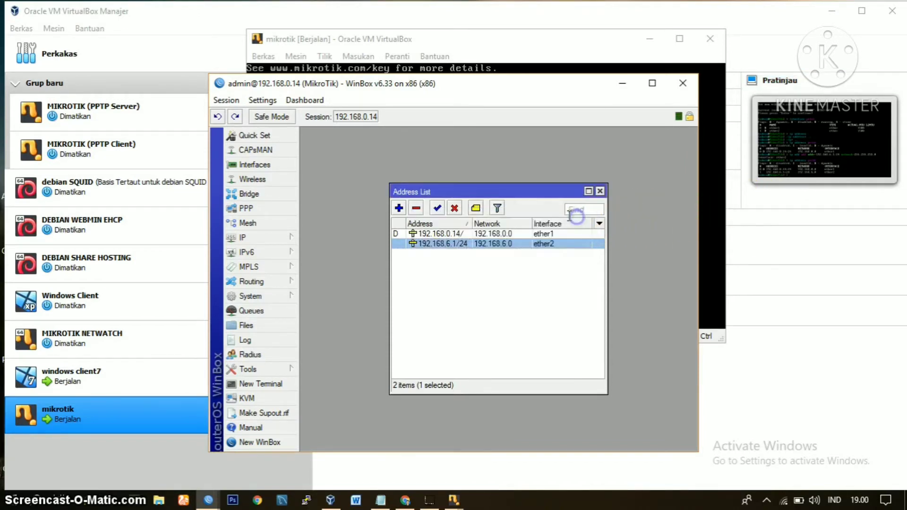
left_click(601, 191)
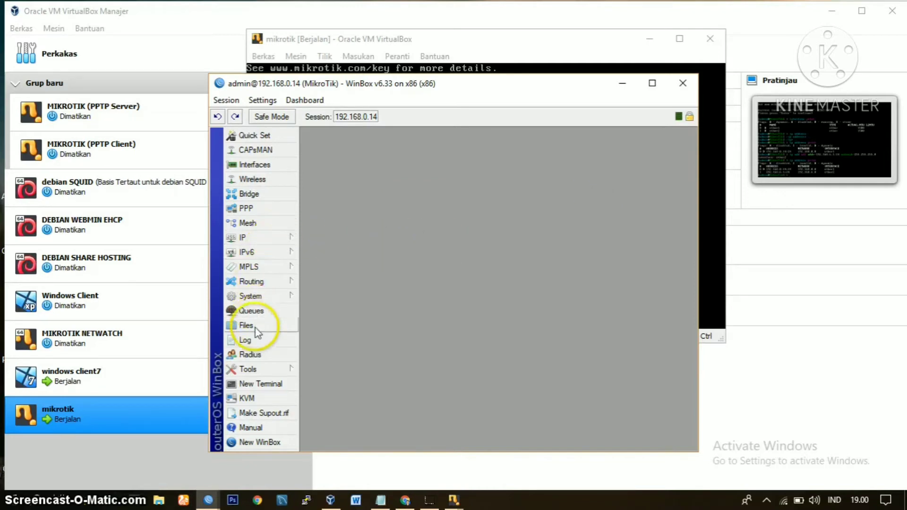
Step: Start a new firewall NAT rule on the srcnat chain and set its action to masquerade
left_click(284, 238)
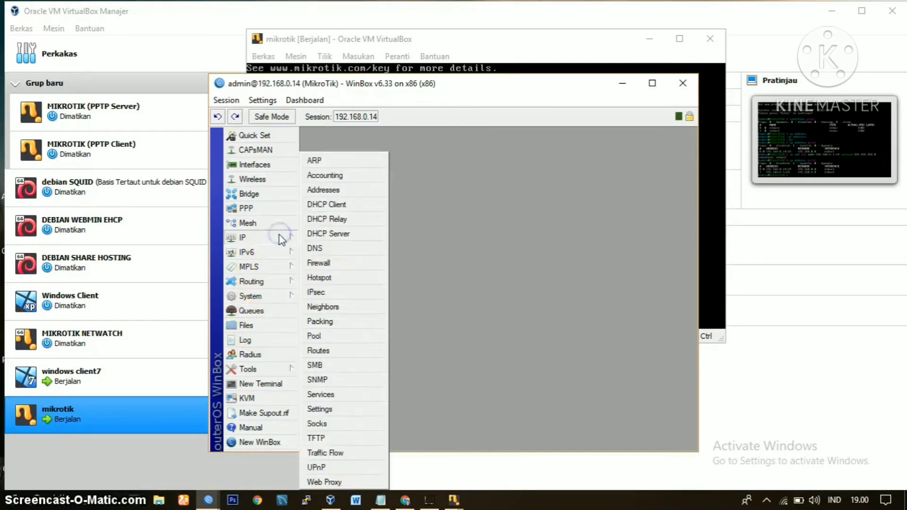
left_click(357, 261)
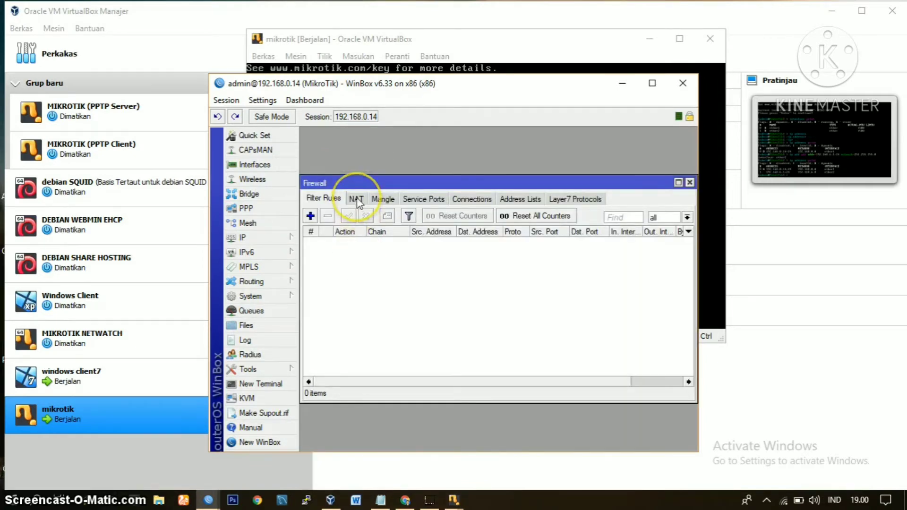
left_click(357, 200)
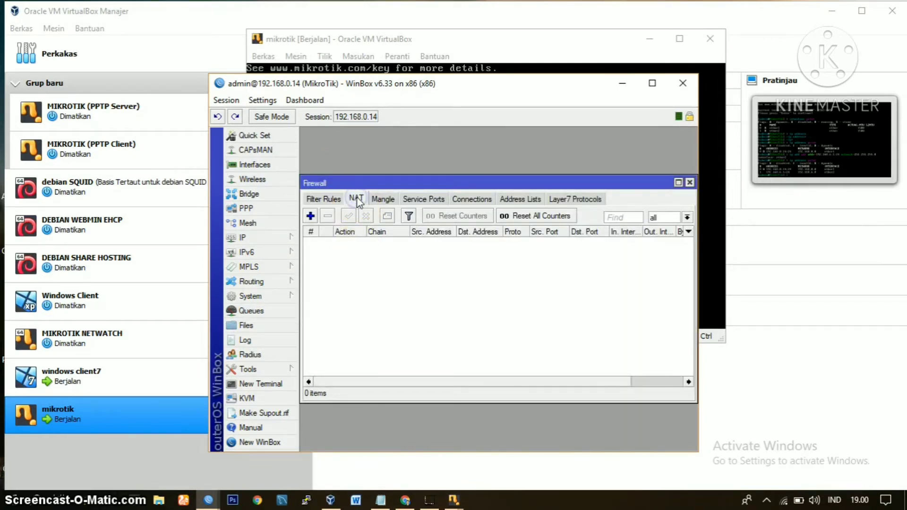
left_click(311, 216)
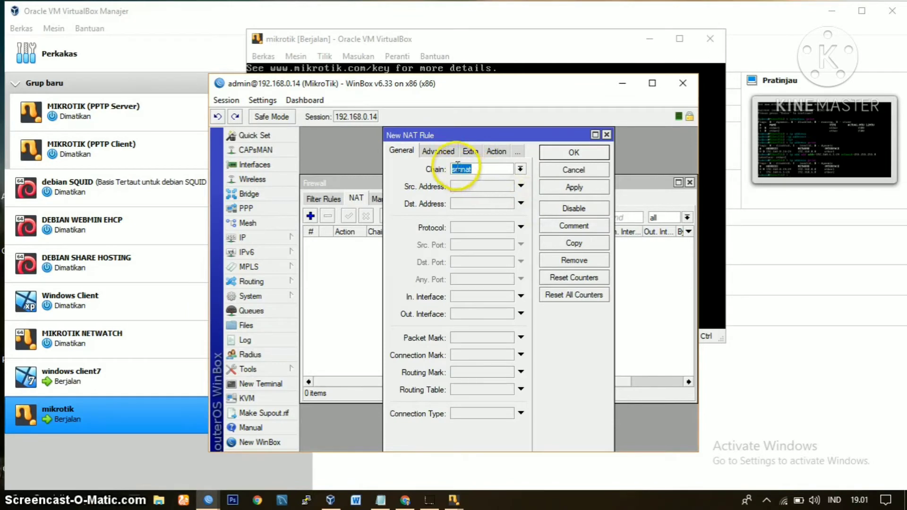
left_click(468, 151)
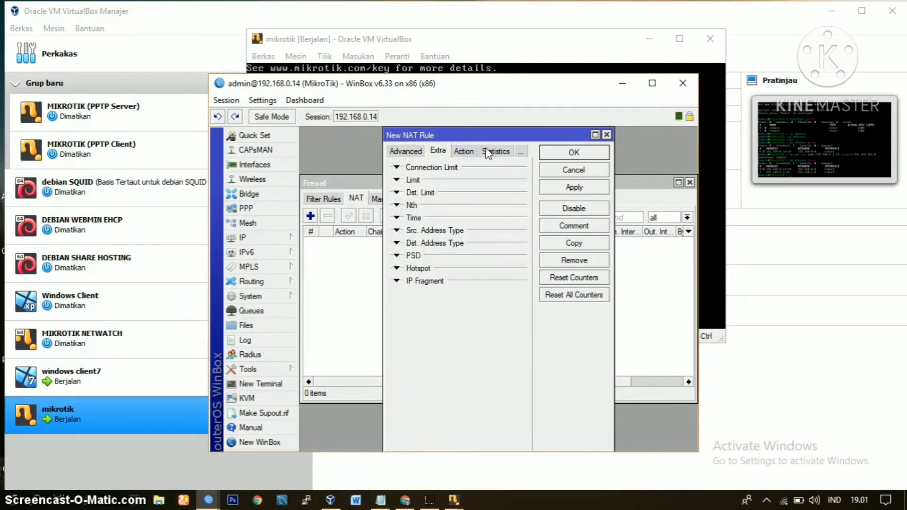
left_click(487, 150)
left_click(461, 152)
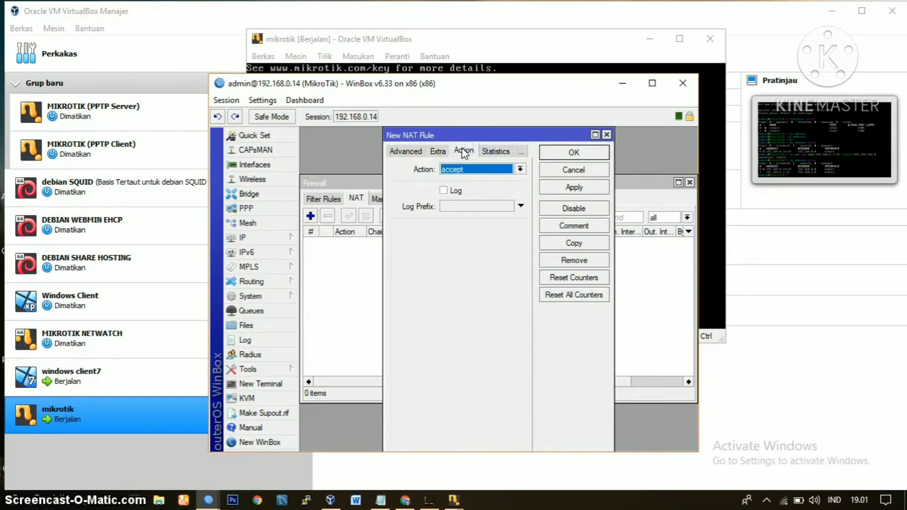
left_click(519, 169)
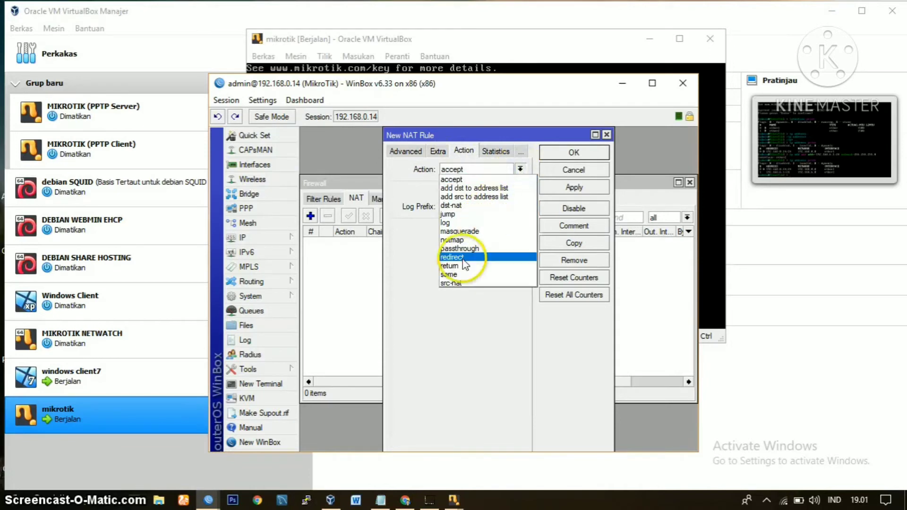
left_click(475, 232)
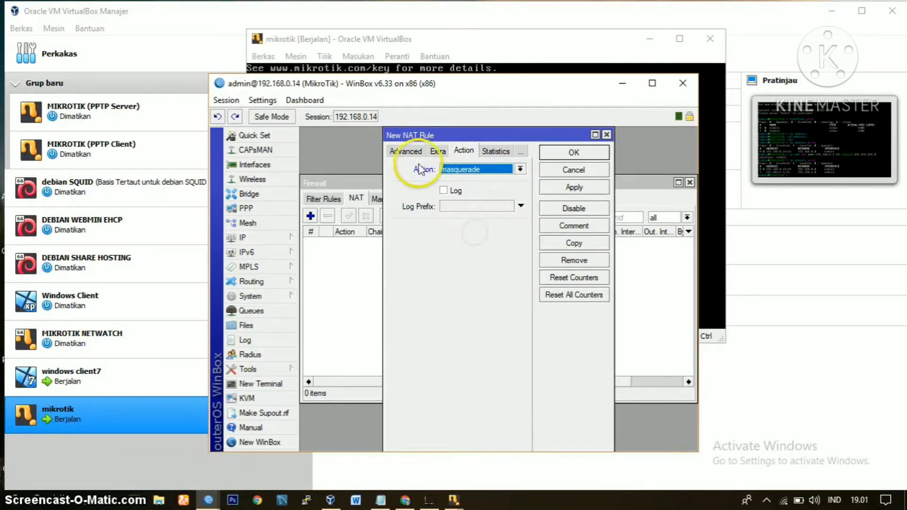
left_click(405, 151)
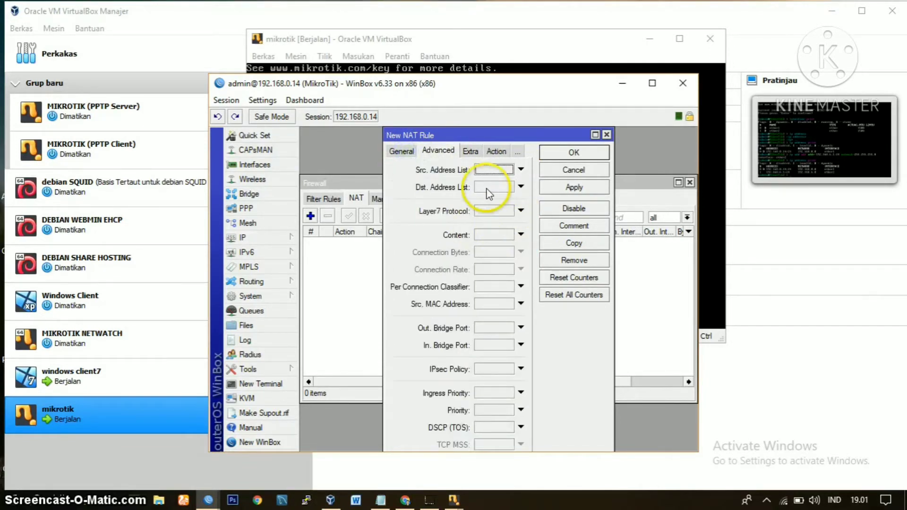
left_click(401, 152)
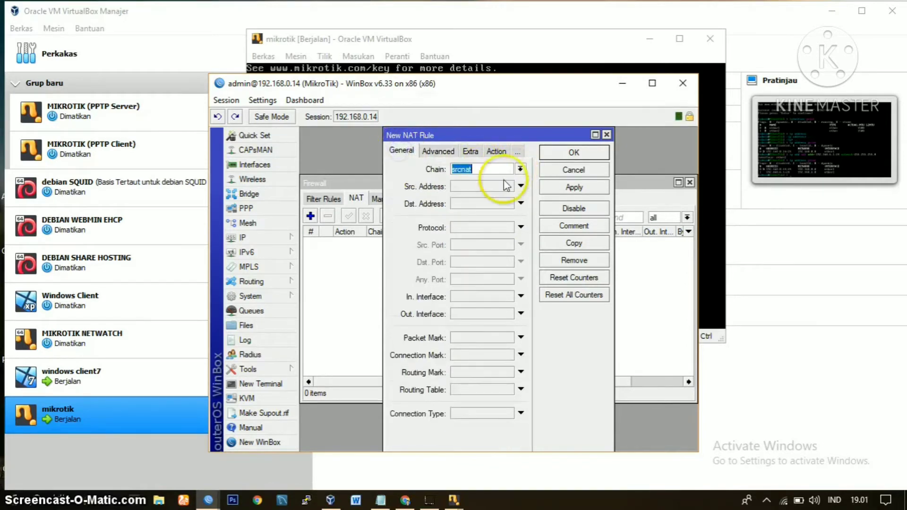
left_click(521, 203)
key("BackSpace")
key("BackSpace")
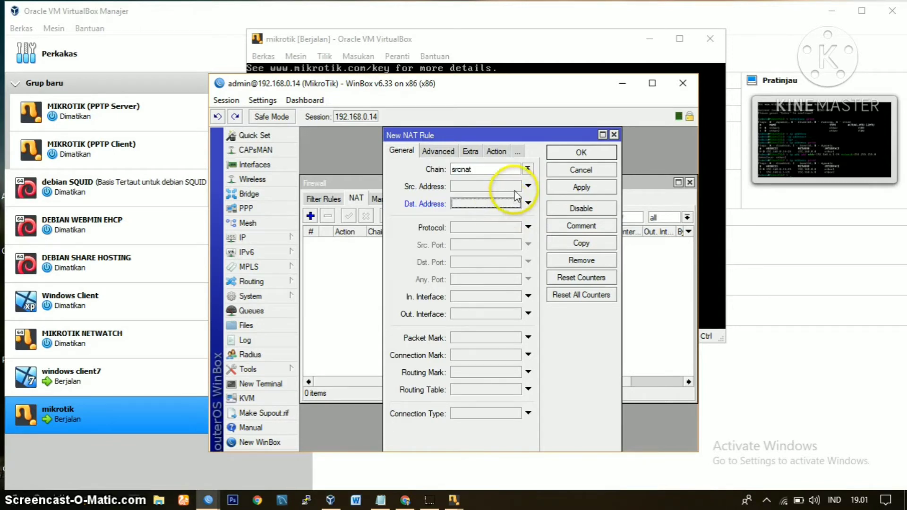
left_click(439, 152)
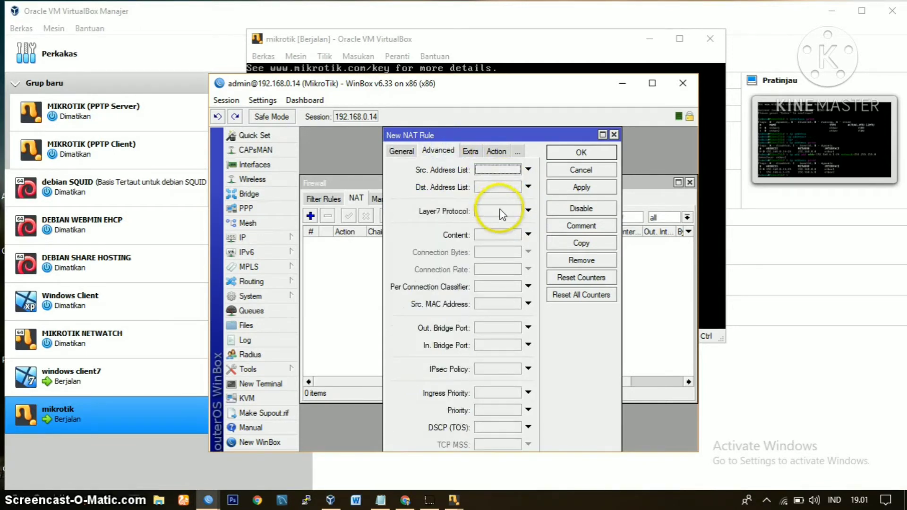
left_click(528, 188)
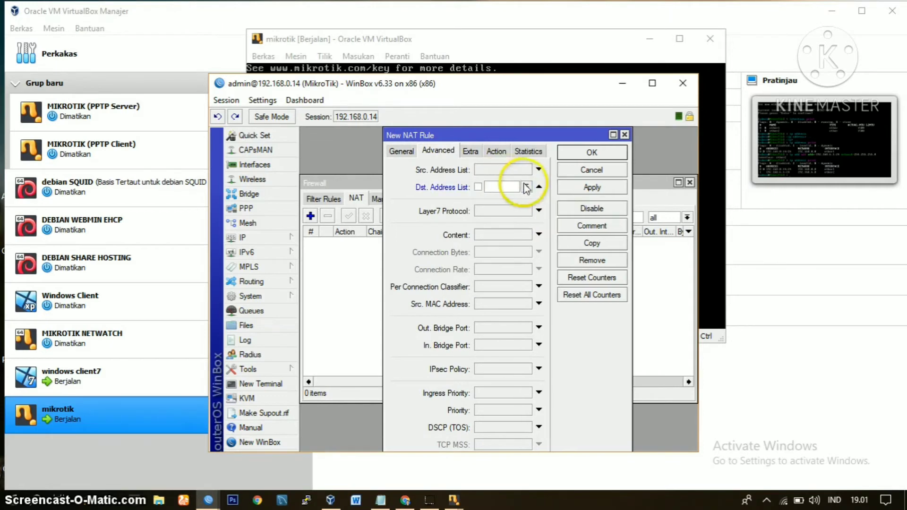
left_click(526, 188)
Step: Set the NAT rule's outgoing interface to ether1, then apply and save the rule
left_click(399, 151)
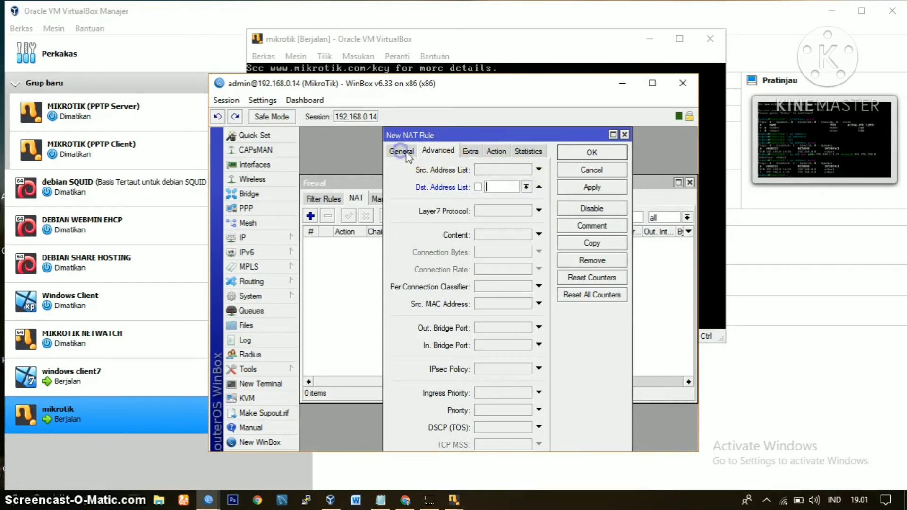
left_click(402, 151)
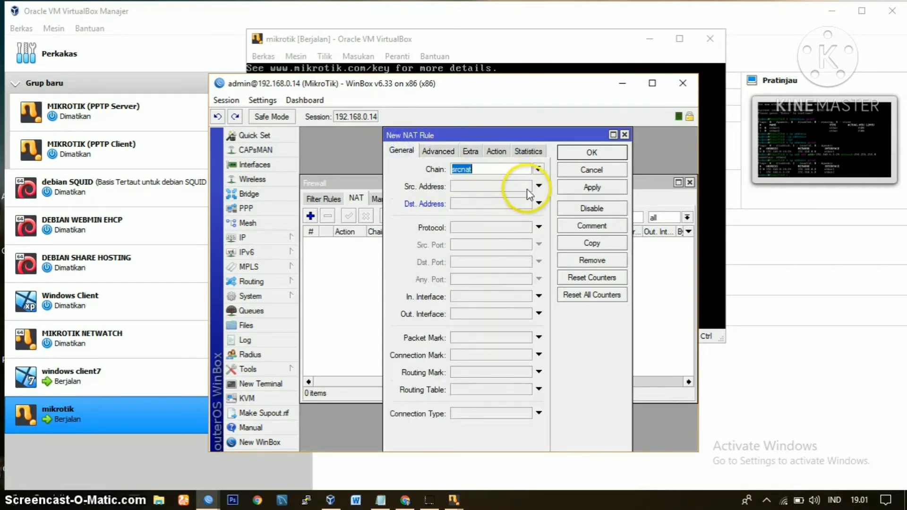
left_click(538, 313)
left_click(527, 314)
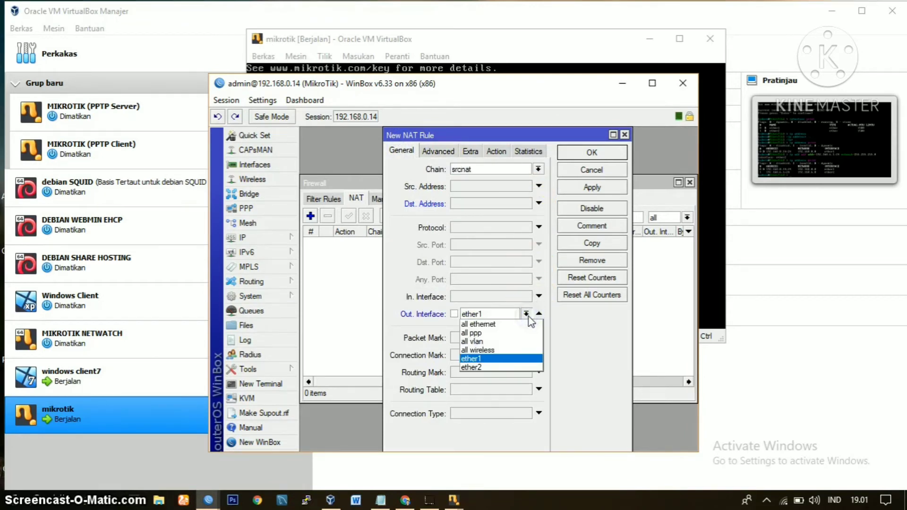
left_click(520, 360)
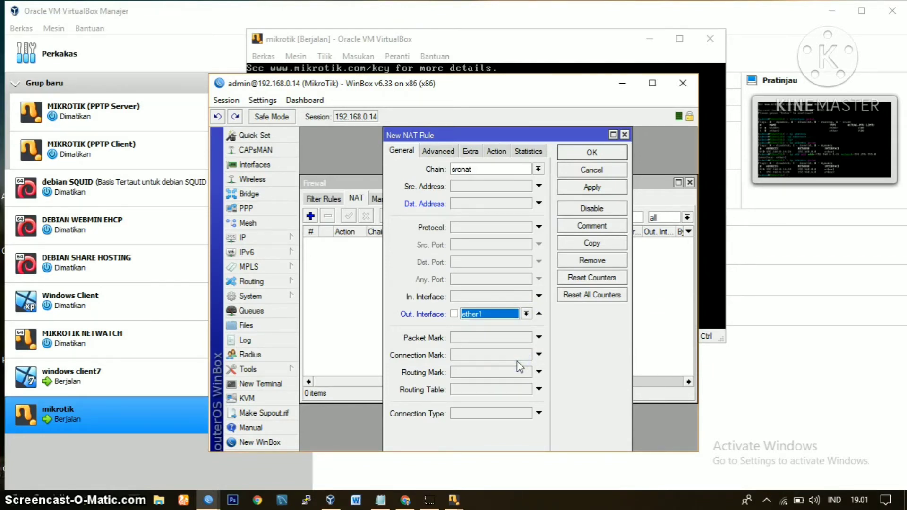
left_click(599, 187)
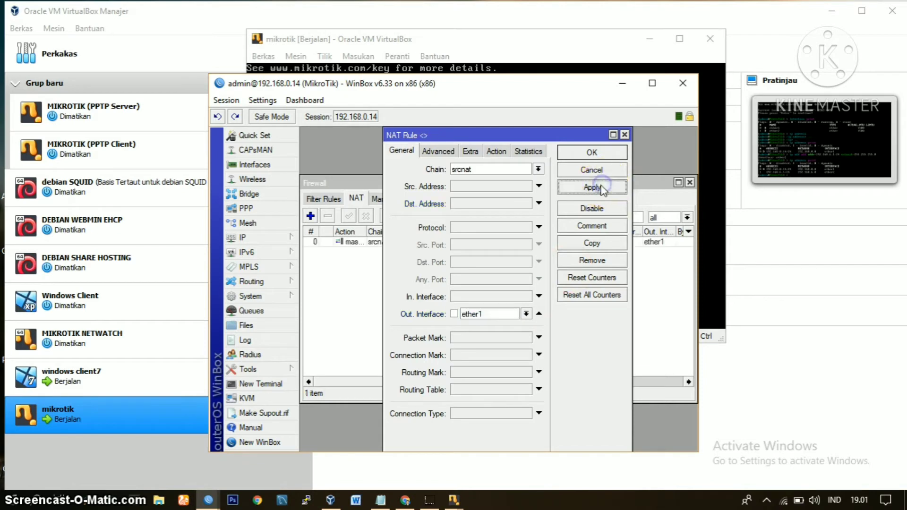
left_click(596, 153)
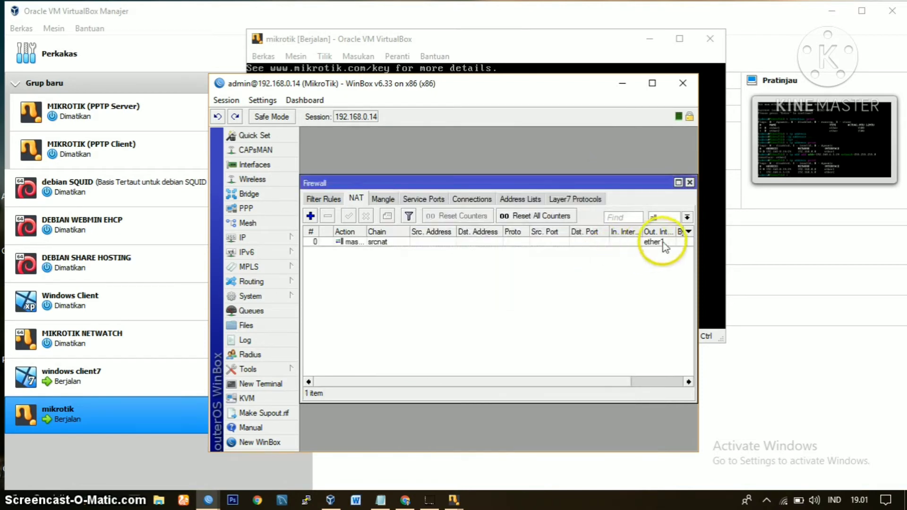
Step: Examine the byte and packet columns of the new NAT rule, then close the firewall window
left_click_drag(427, 381, 615, 357)
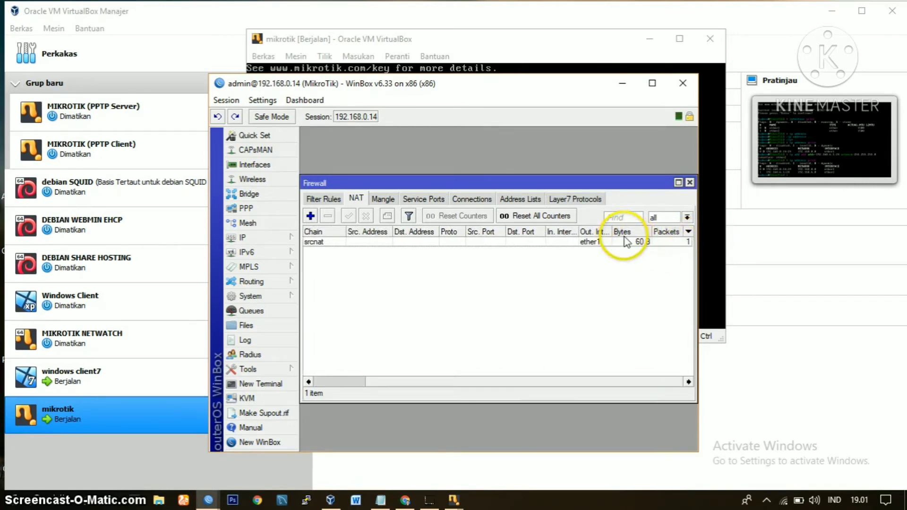
left_click(405, 386)
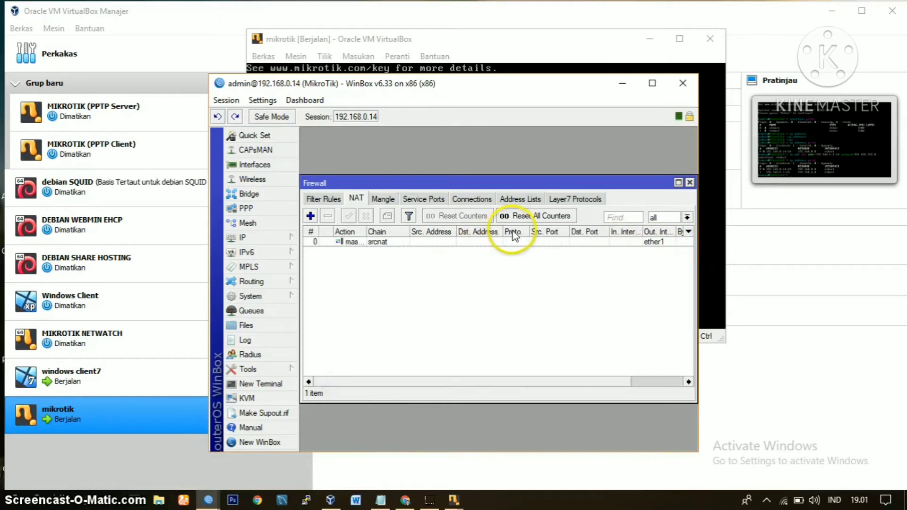
left_click(690, 182)
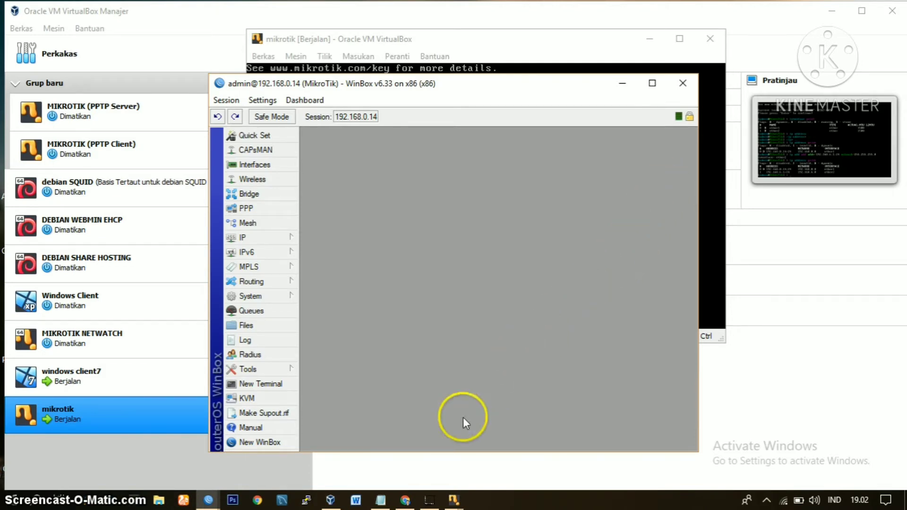
Step: Switch to Chrome, open an additional blank browser tab in the background, and go to the beginning of the mengapa.site course page
left_click(411, 498)
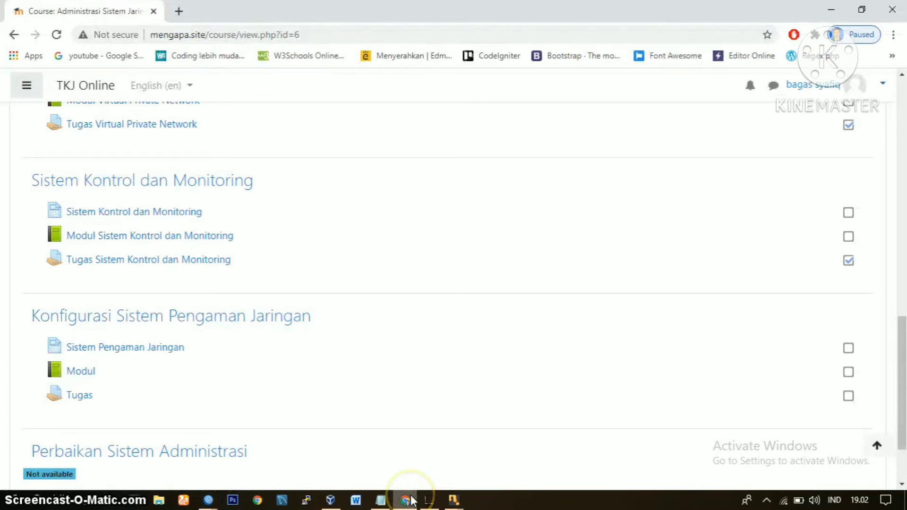
left_click(180, 11)
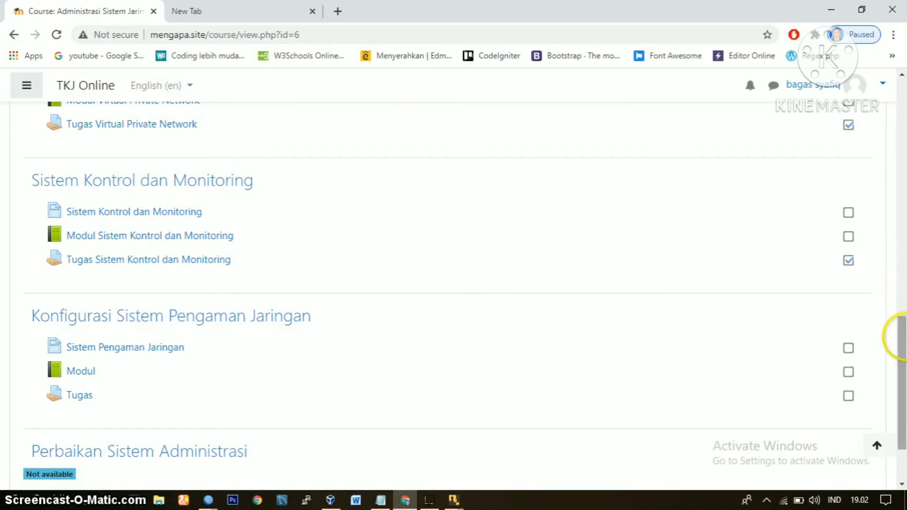
left_click_drag(900, 337, 892, 12)
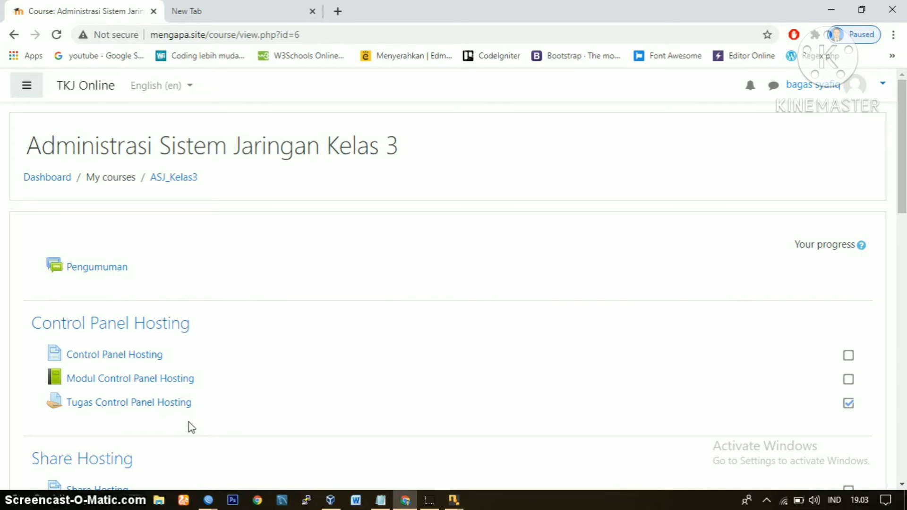
Step: Ping mengapa.site from a new Windows command prompt and move its window clear of the browser's address bar
key("super+r")
key("Return")
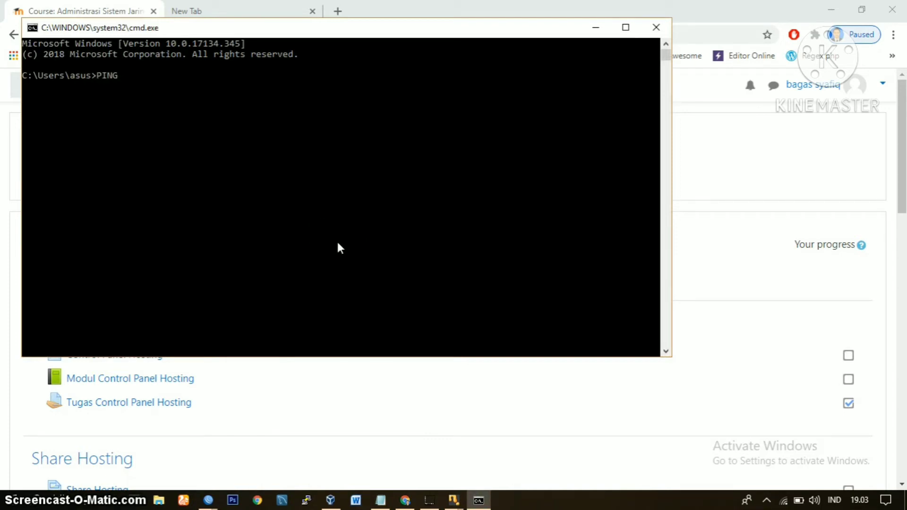
type("ping")
key("BackSpace")
type("pa.ste")
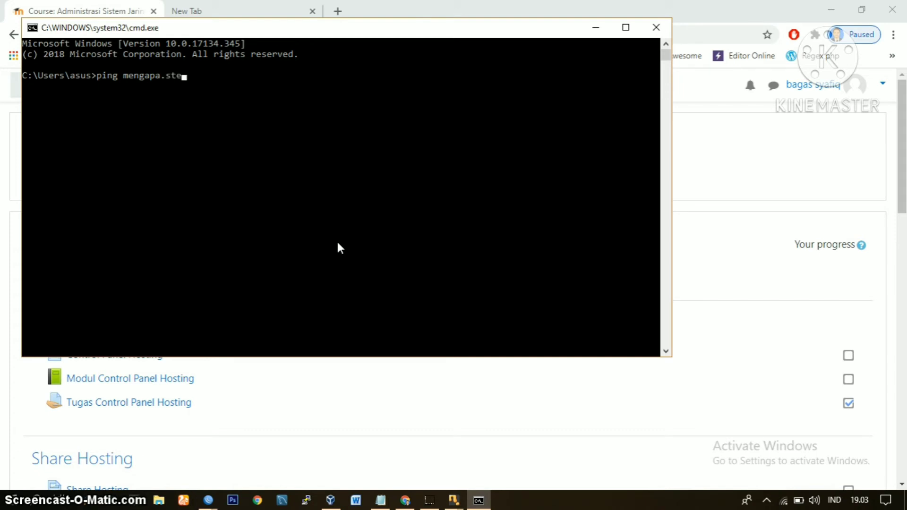
key("BackSpace")
key("BackSpace")
type("ite")
key("Return")
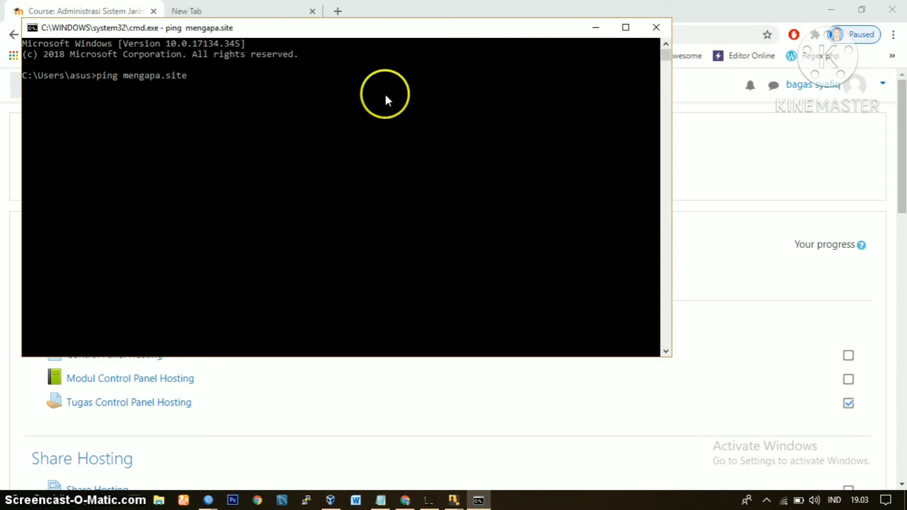
left_click_drag(391, 30, 552, 113)
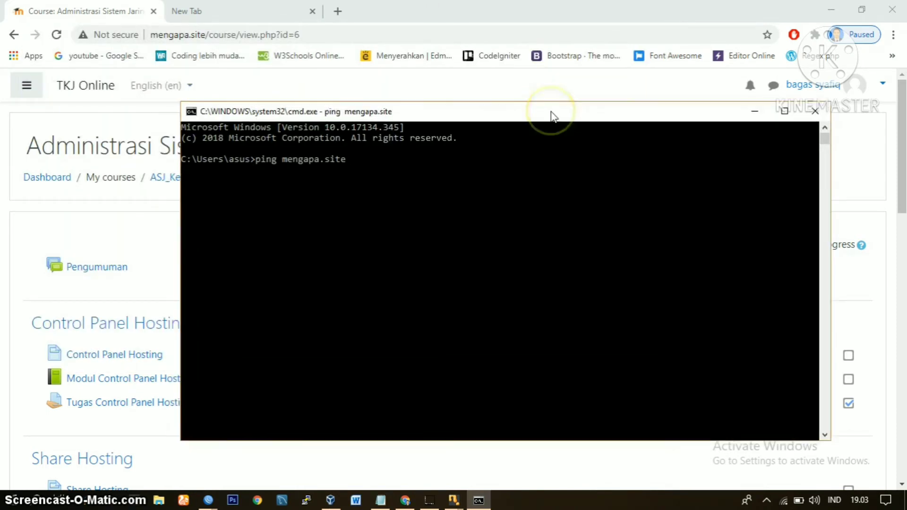
Step: Reload the course page mengapa.site/course/view.php?id=6 in Chrome and check whether it loads
left_click(348, 23)
left_click(343, 31)
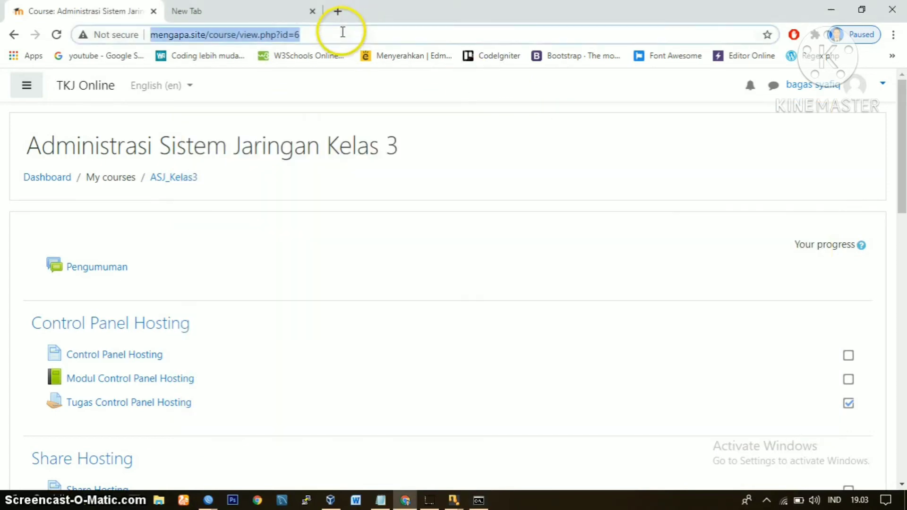
key("Return")
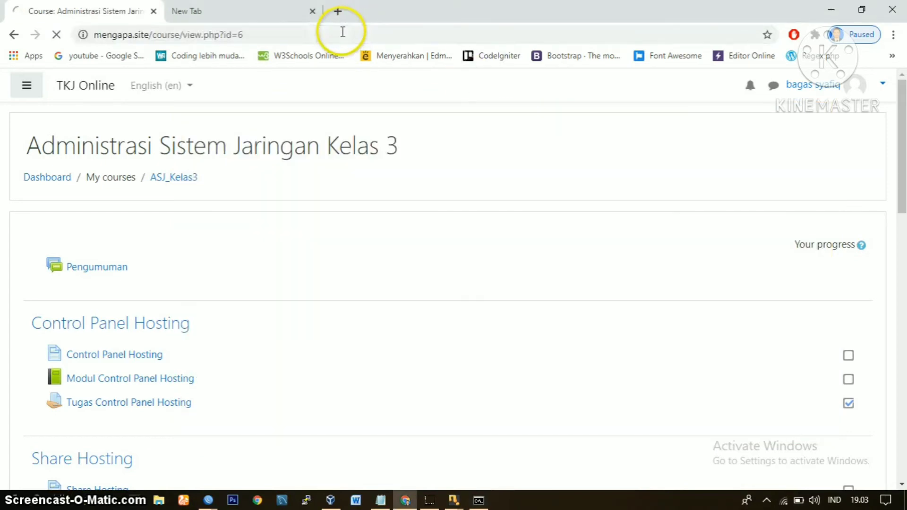
left_click(202, 8)
left_click(85, 10)
left_click(381, 306)
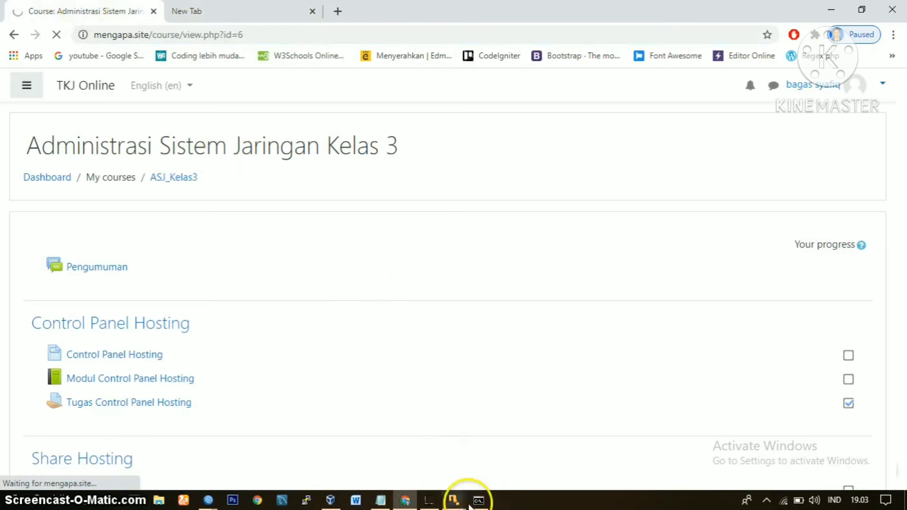
left_click(479, 500)
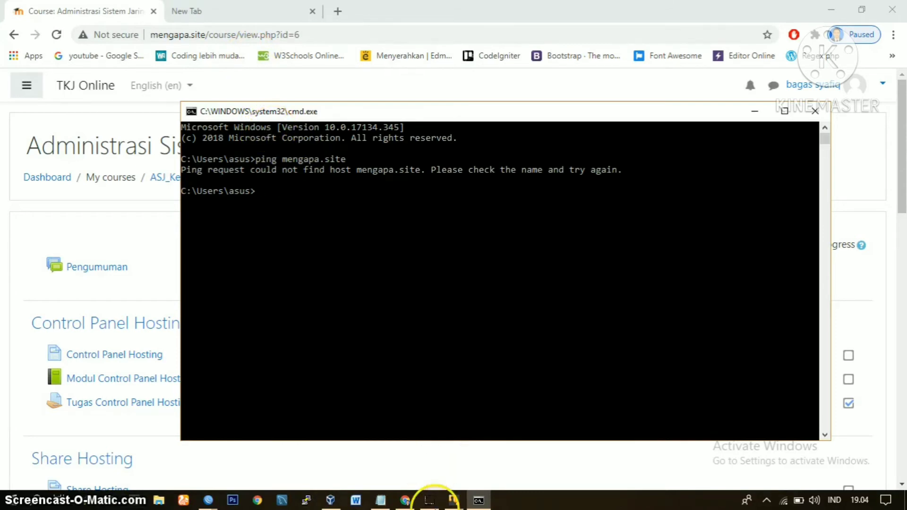
type("ping www.mengapa.site")
key("Return")
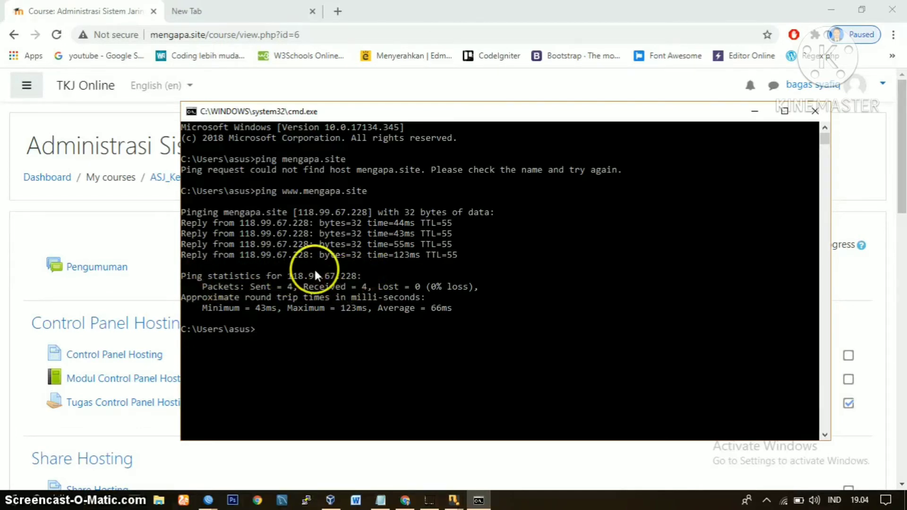
left_click(313, 202)
left_click(314, 233)
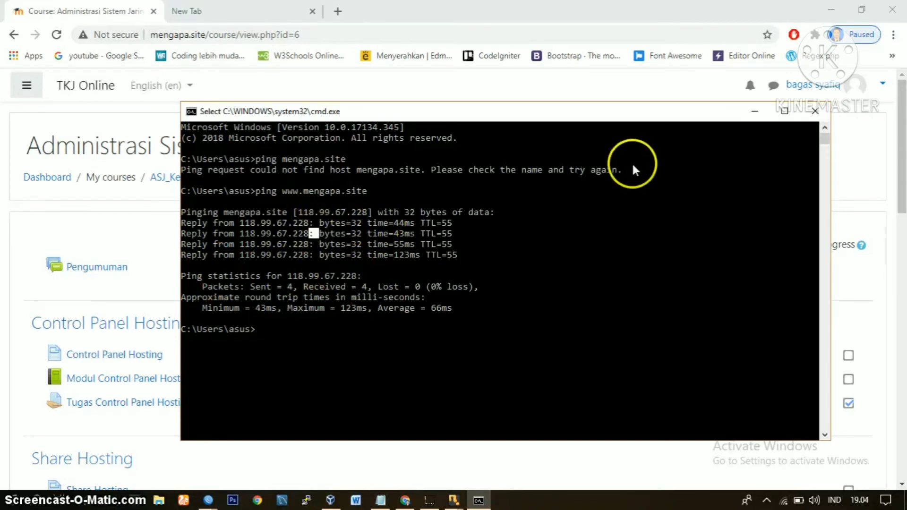
left_click(752, 213)
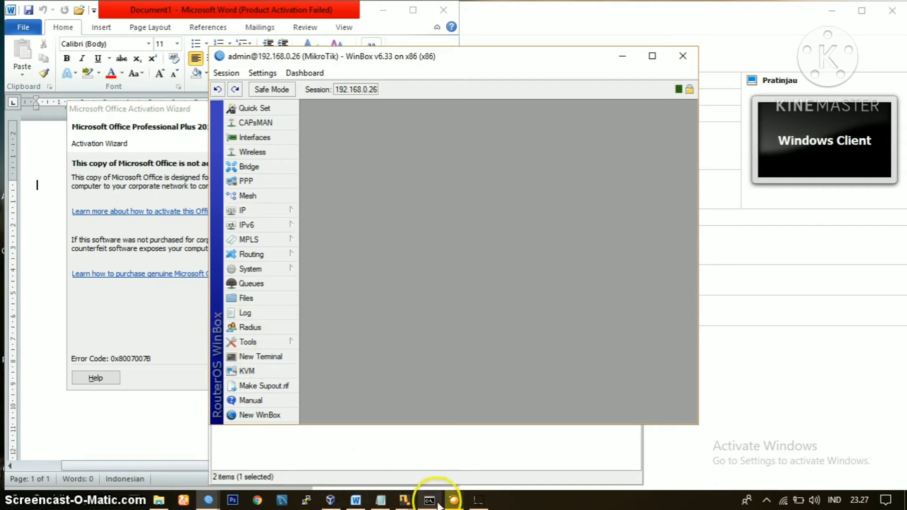
Step: In the Windows 7 client, review the Local Area Connection's IPv4 address, gateway and DNS settings, then close the network windows
mouse_move(406, 505)
left_click(436, 455)
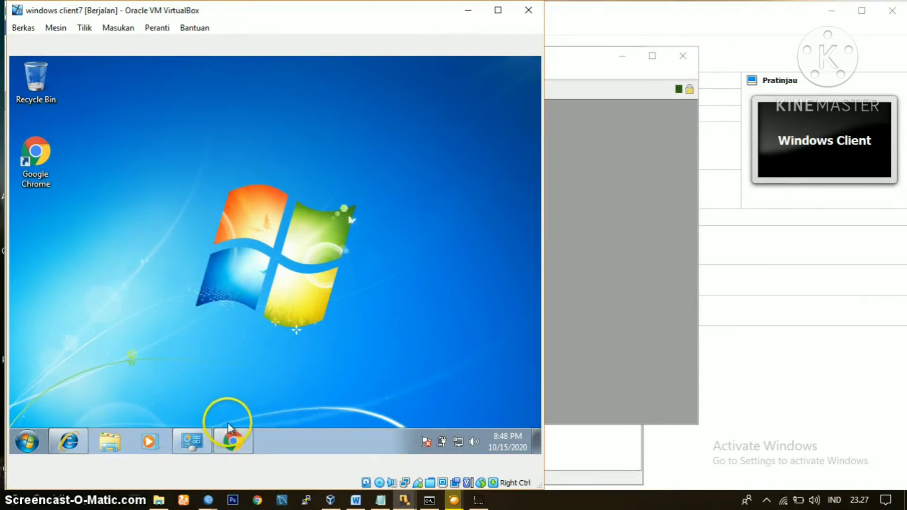
left_click(197, 449)
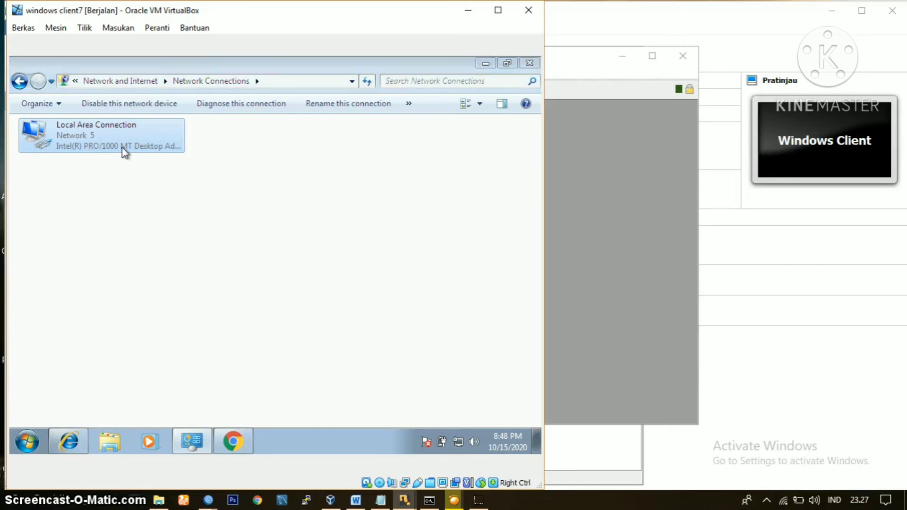
double_click(124, 148)
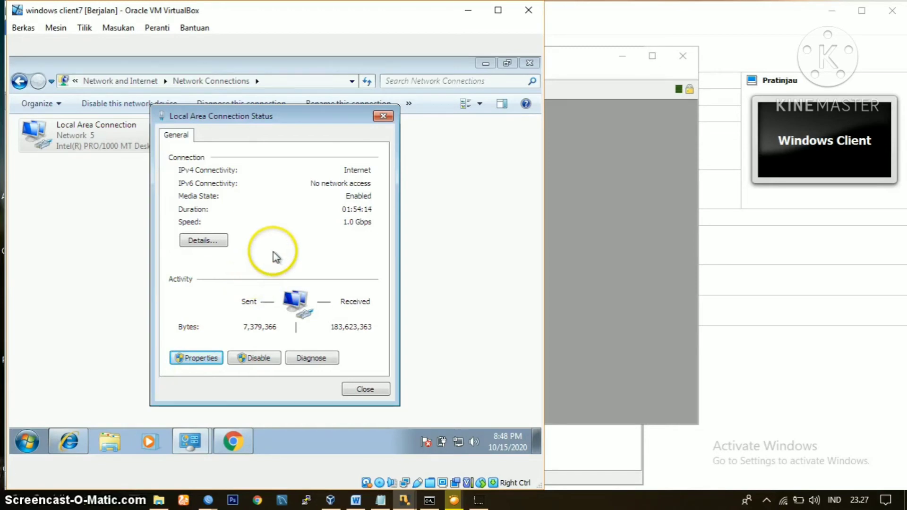
left_click(197, 358)
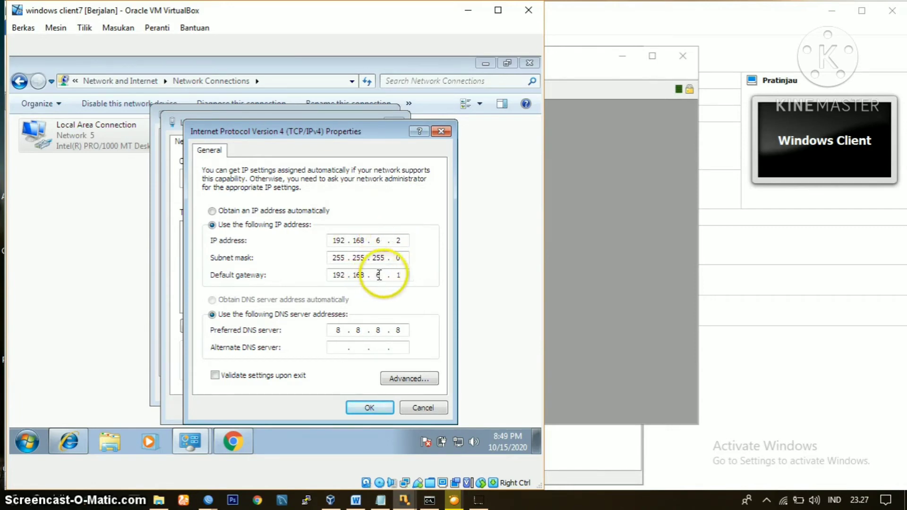
left_click(399, 273)
type("1")
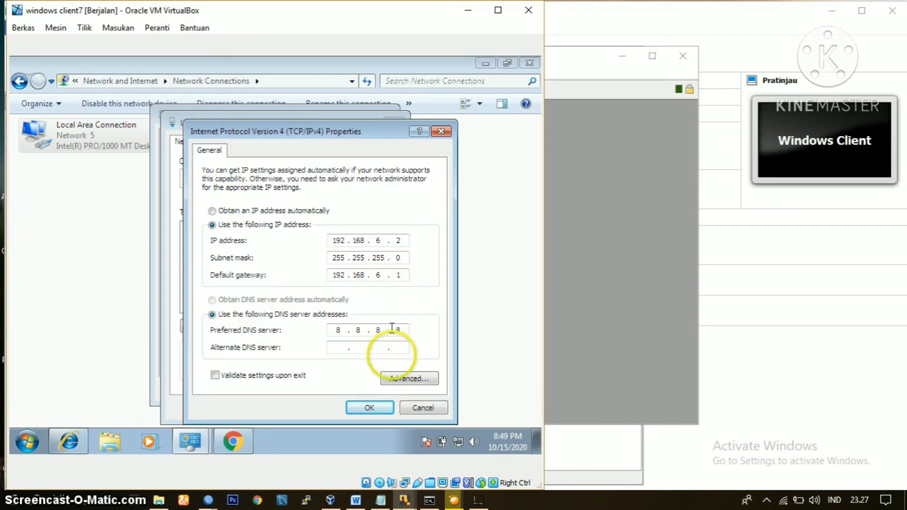
left_click(383, 409)
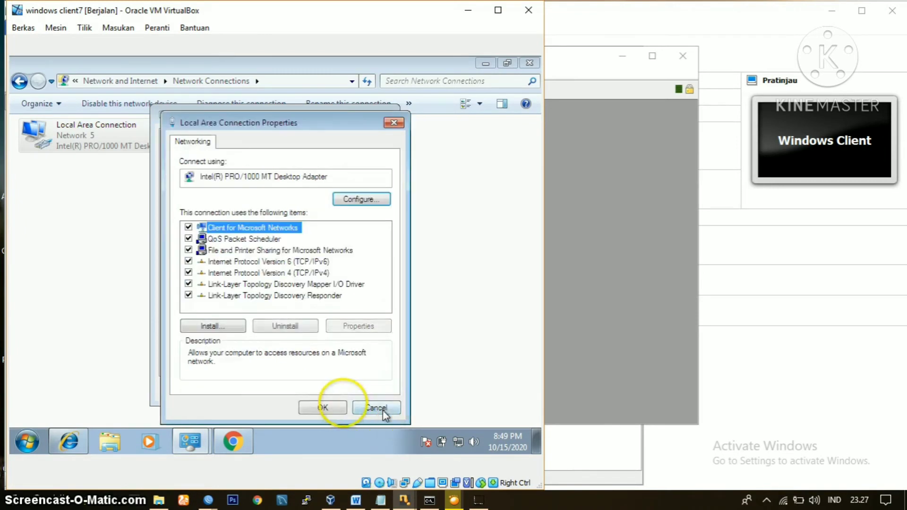
left_click(323, 408)
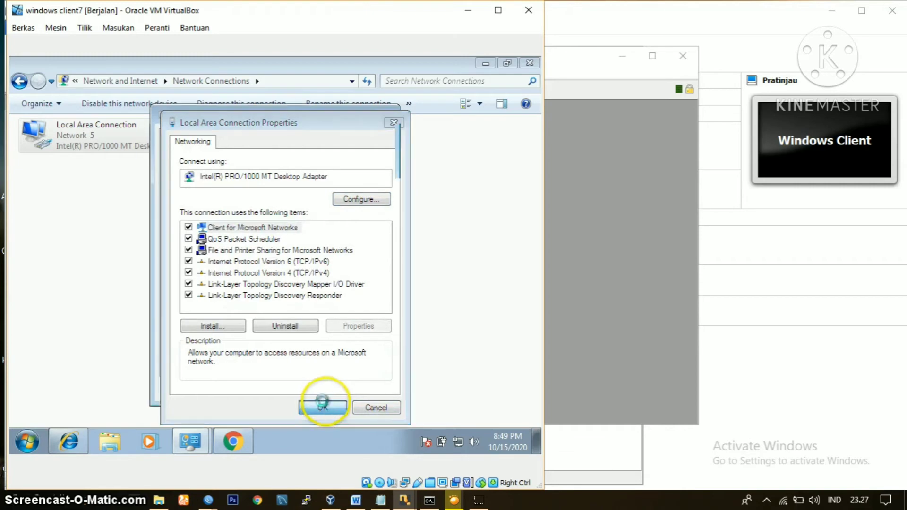
left_click(359, 389)
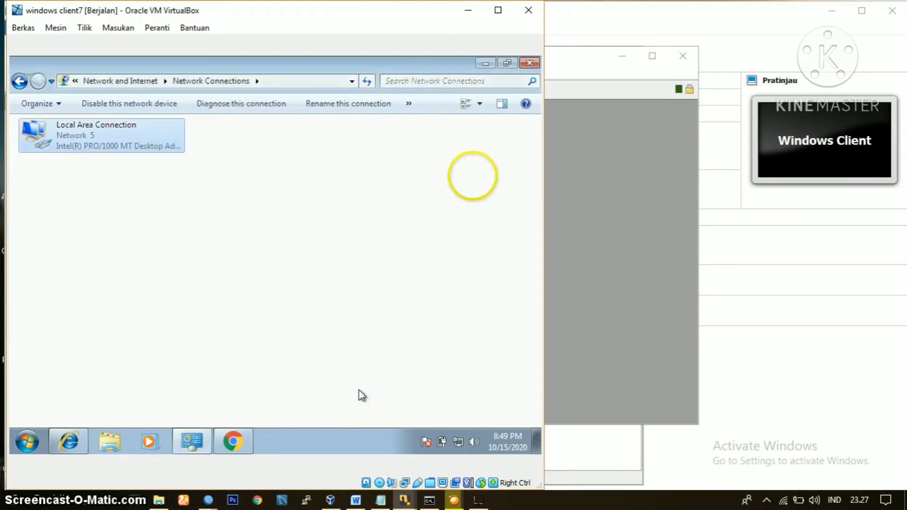
left_click(532, 63)
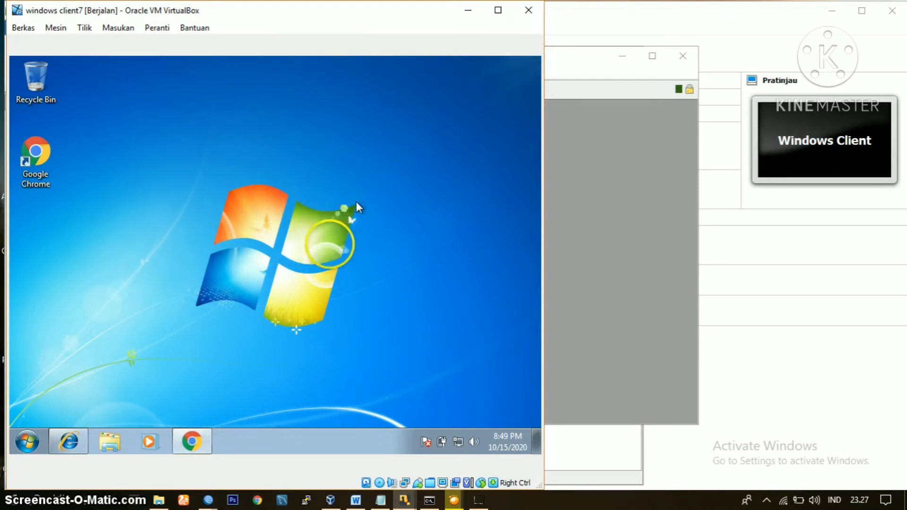
Step: Switch to Winbox, ping google.com from a new router terminal and stop the ping after several replies
left_click(560, 267)
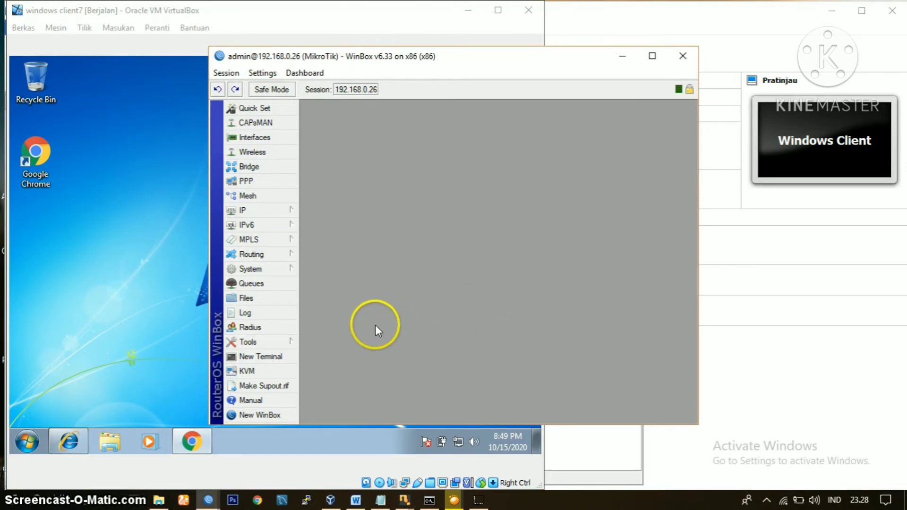
left_click(280, 360)
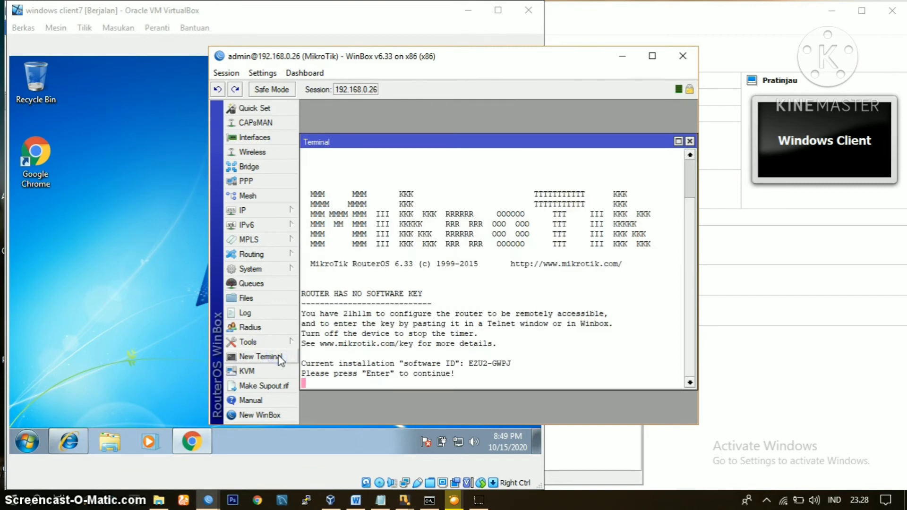
key("Return")
type("pi")
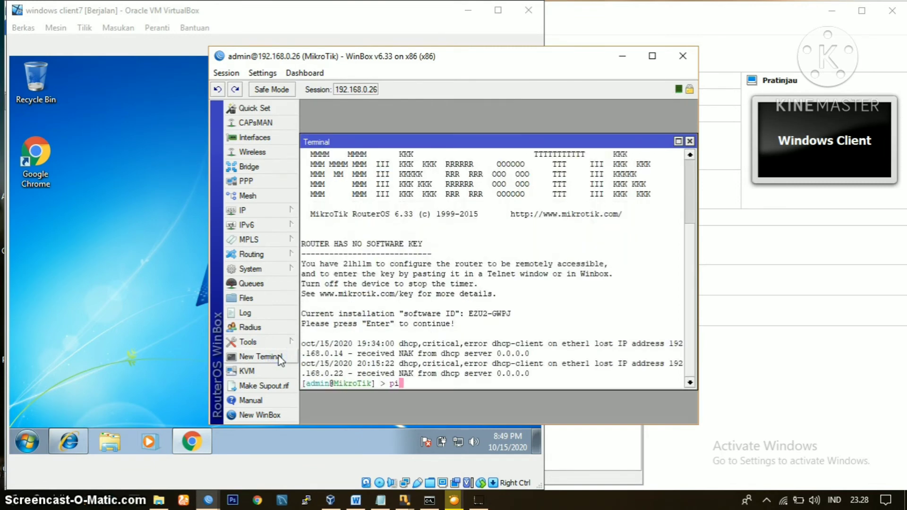
type("ng google.com")
key("Return")
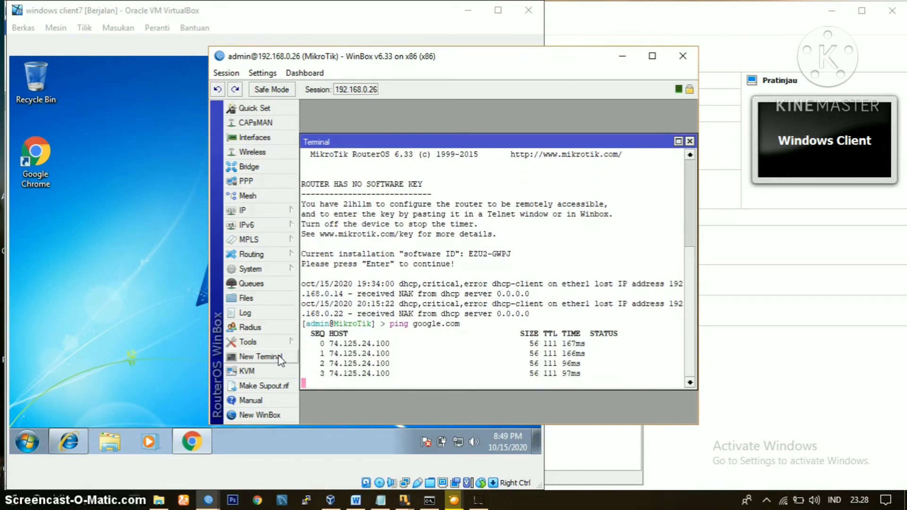
key("ctrl+c")
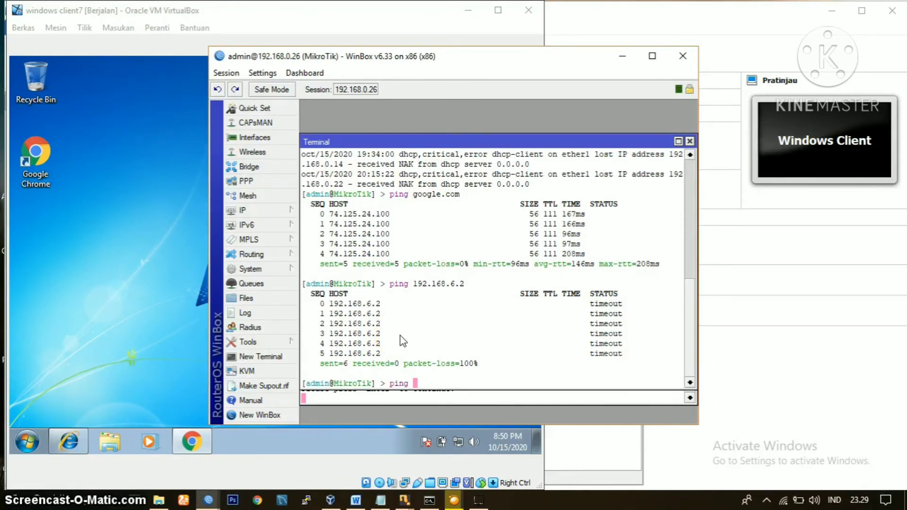
type(".mengapa.sit")
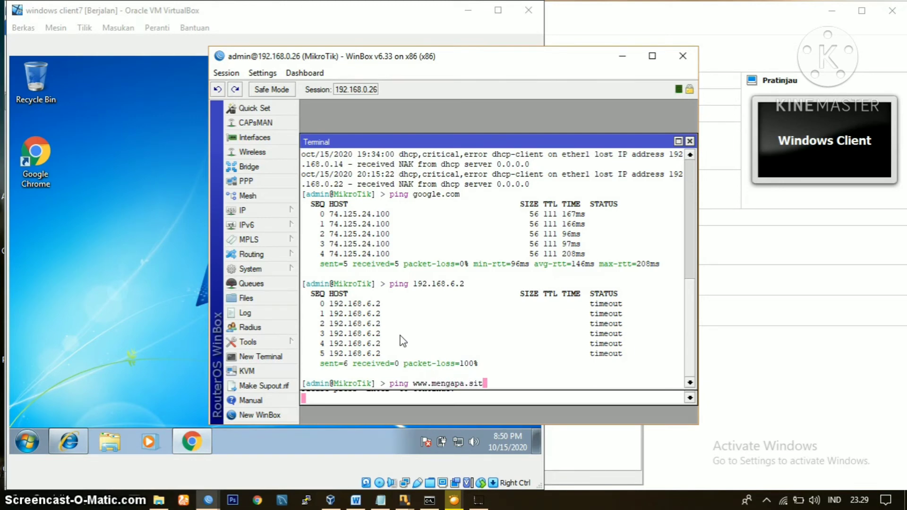
type("e")
key("Return")
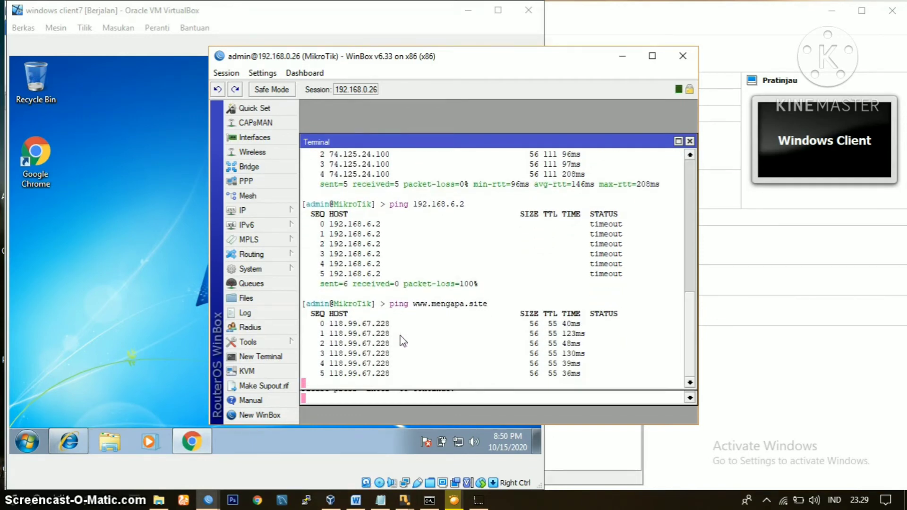
key("ctrl+c")
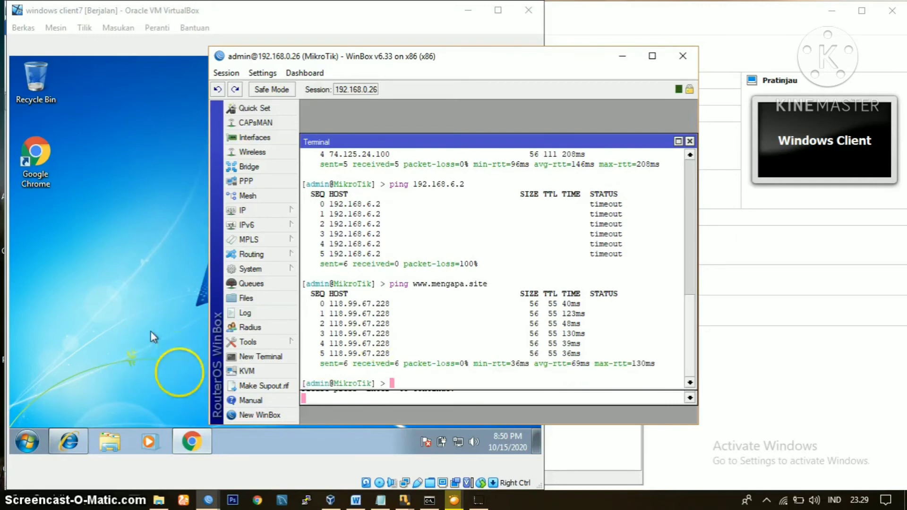
Step: Reload mengapa.site in the Windows 7 client's Chrome to check access, and dismiss the translation offer
left_click(191, 443)
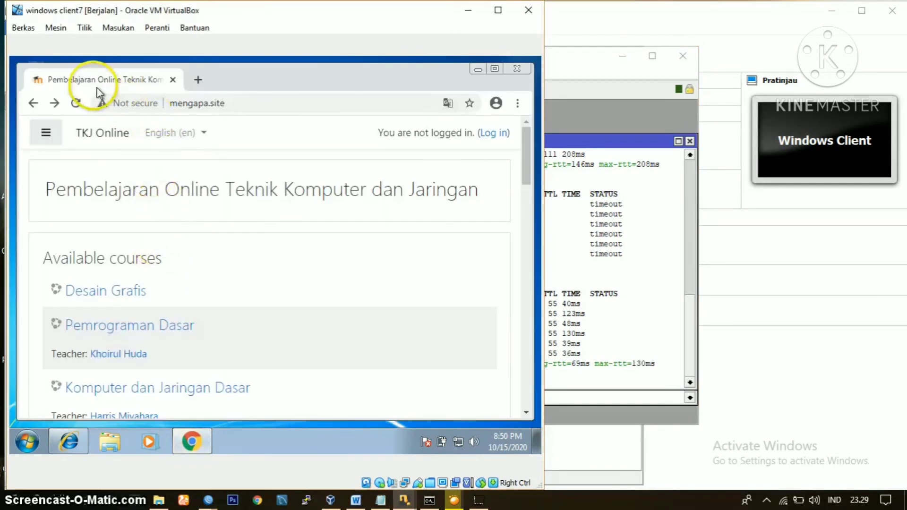
left_click(75, 103)
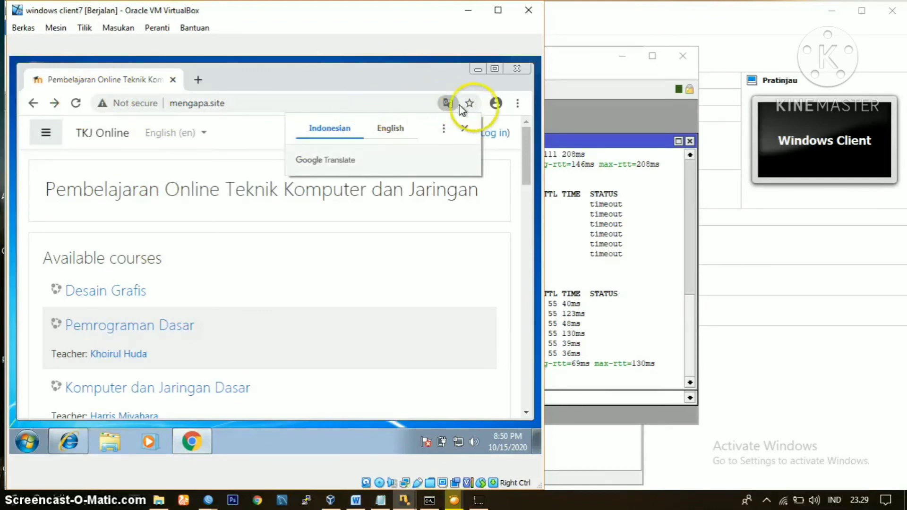
left_click(465, 128)
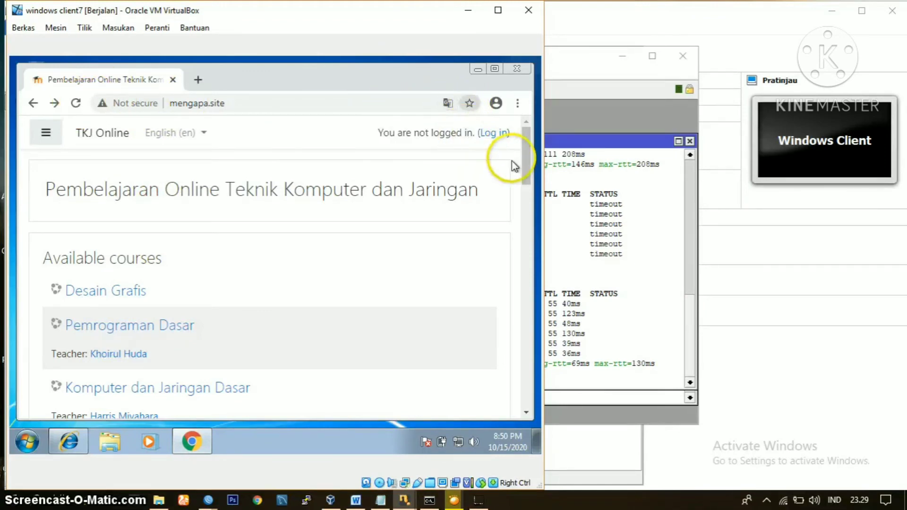
Step: In Winbox, start a new firewall filter rule on the forward chain and open its destination address for entry
left_click(563, 154)
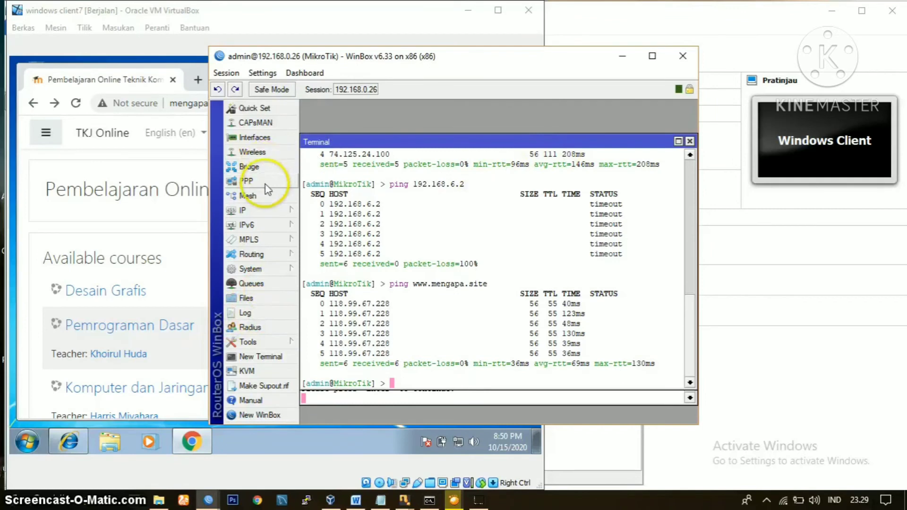
left_click(258, 215)
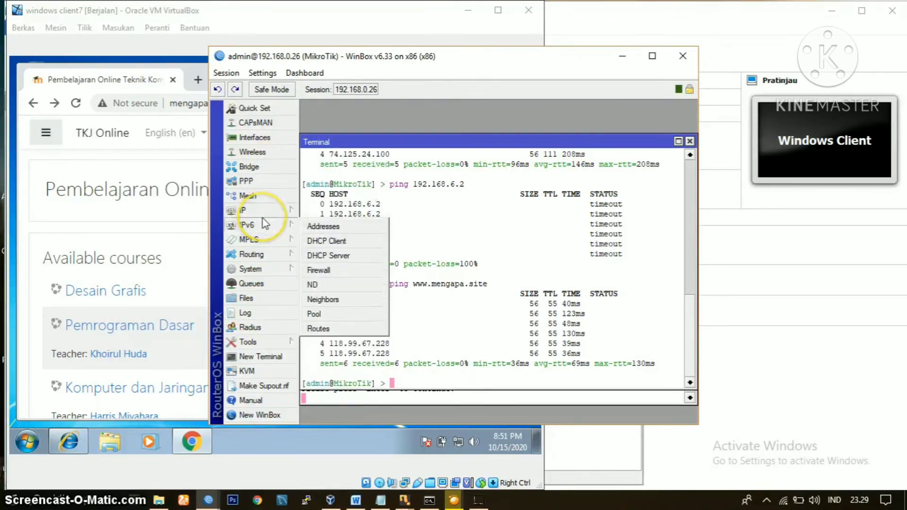
left_click(270, 211)
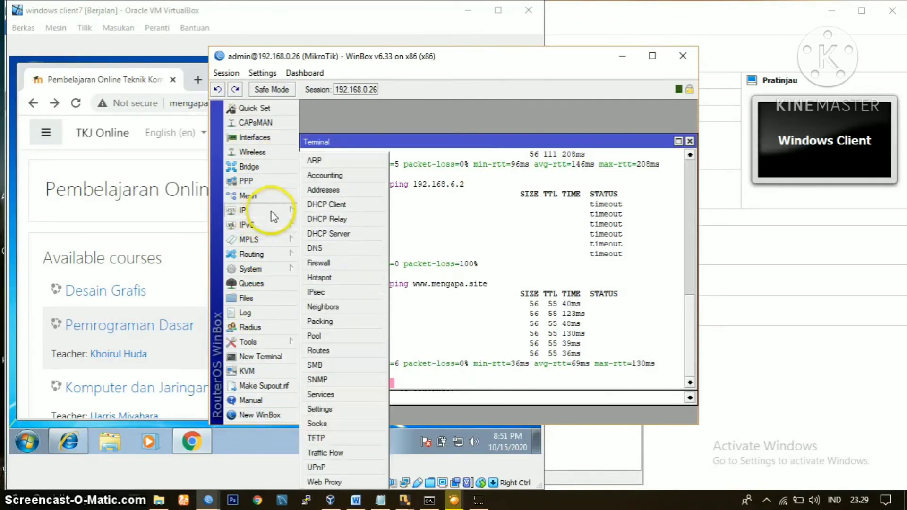
left_click(316, 264)
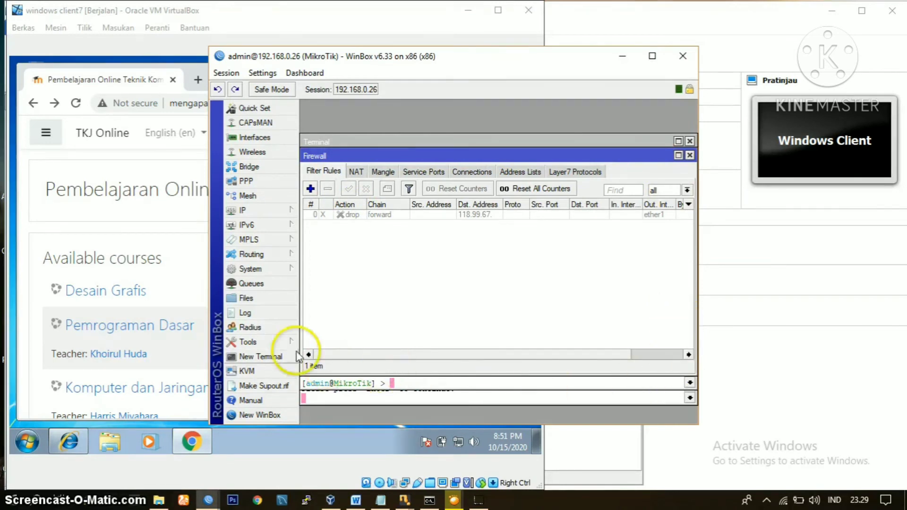
left_click(311, 190)
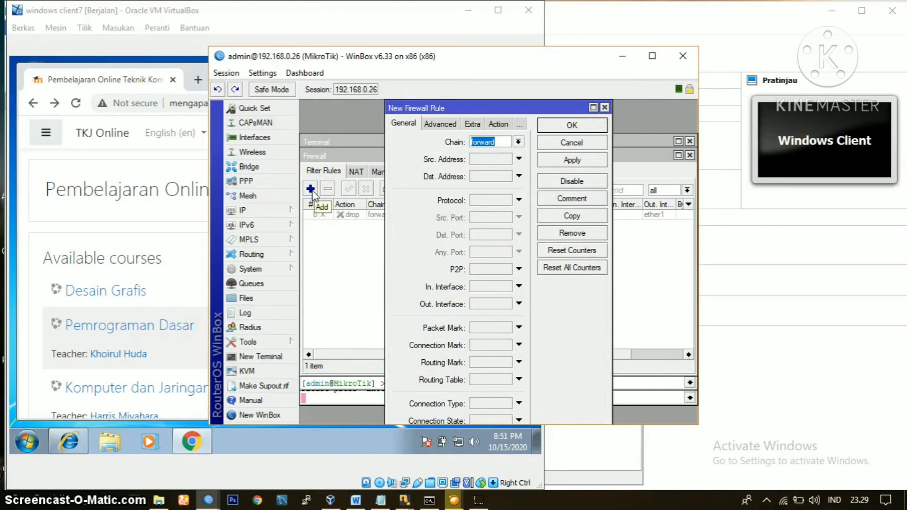
left_click(519, 176)
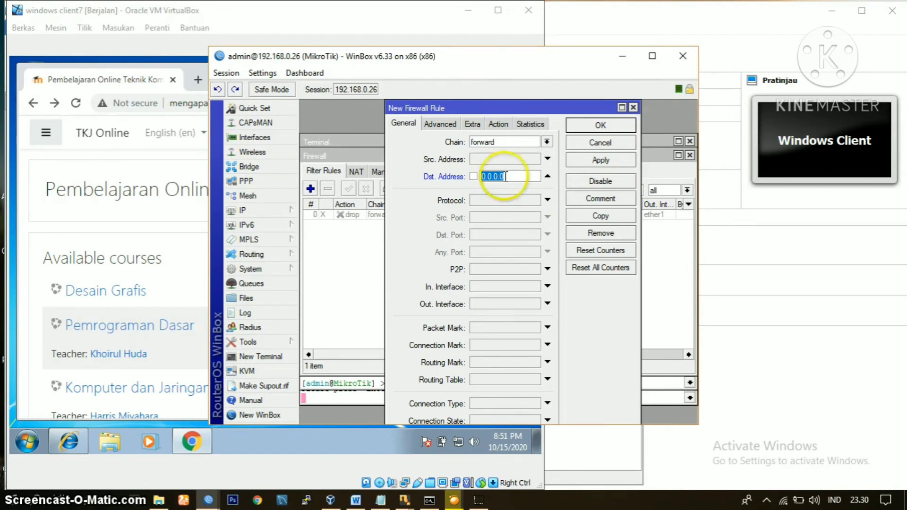
left_click(505, 176)
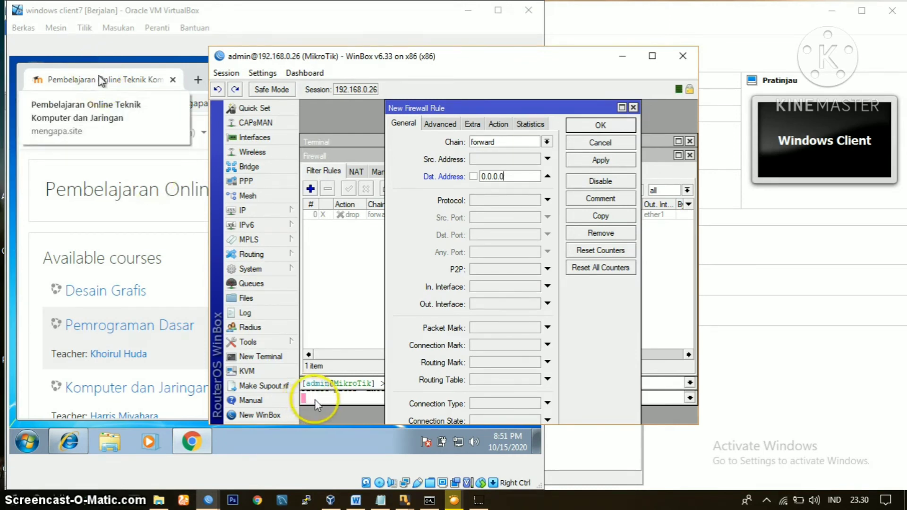
Step: Look up mengapa.site's IP address in the command prompt's latest ping output and return to the new firewall rule
left_click(428, 500)
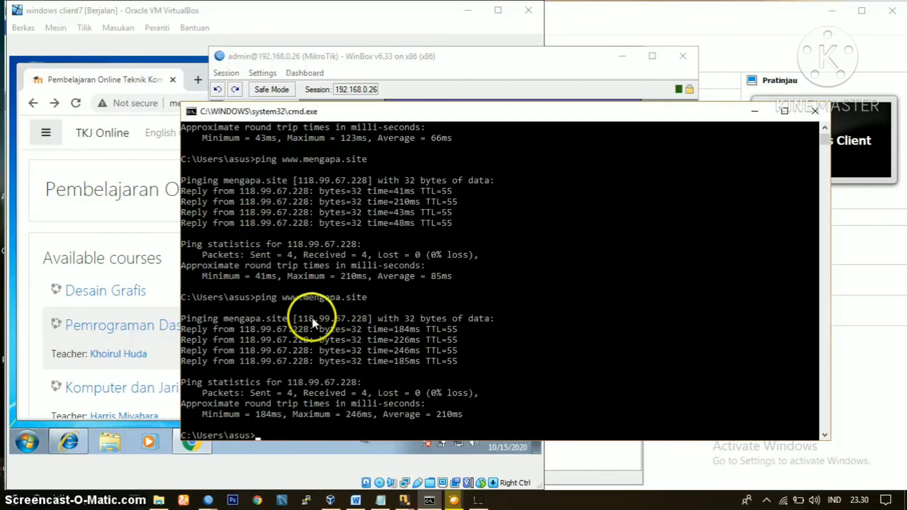
left_click_drag(305, 317, 351, 319)
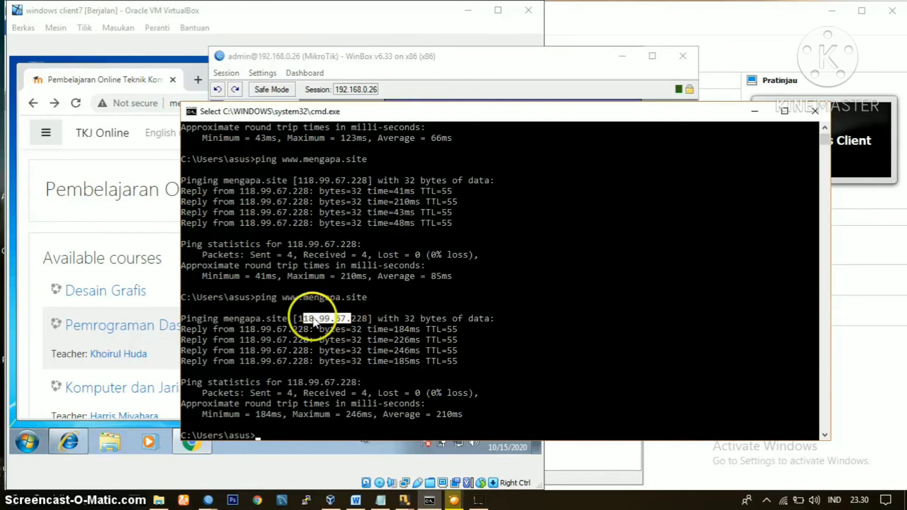
left_click_drag(296, 317, 374, 318)
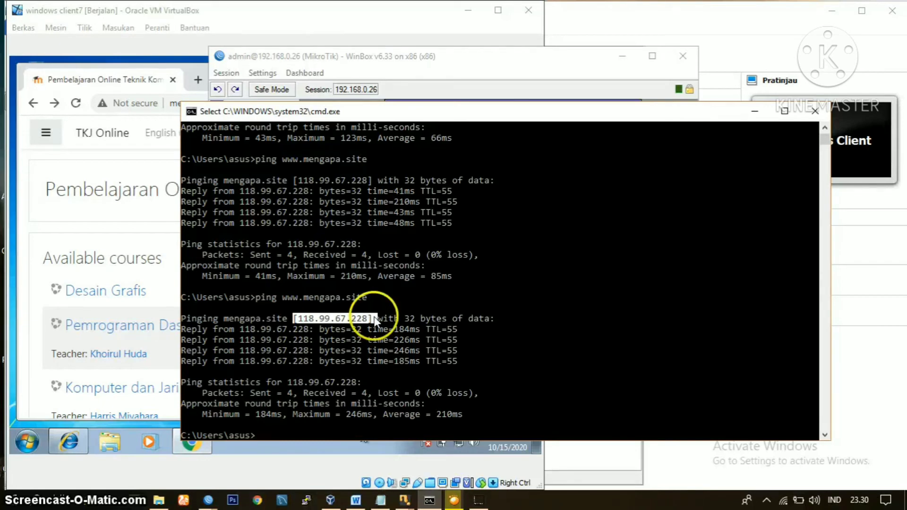
left_click(458, 97)
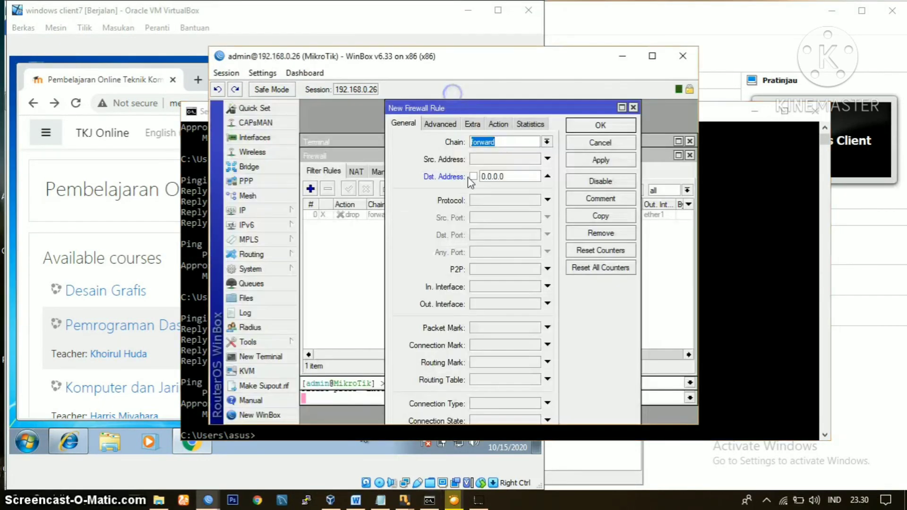
left_click(514, 175)
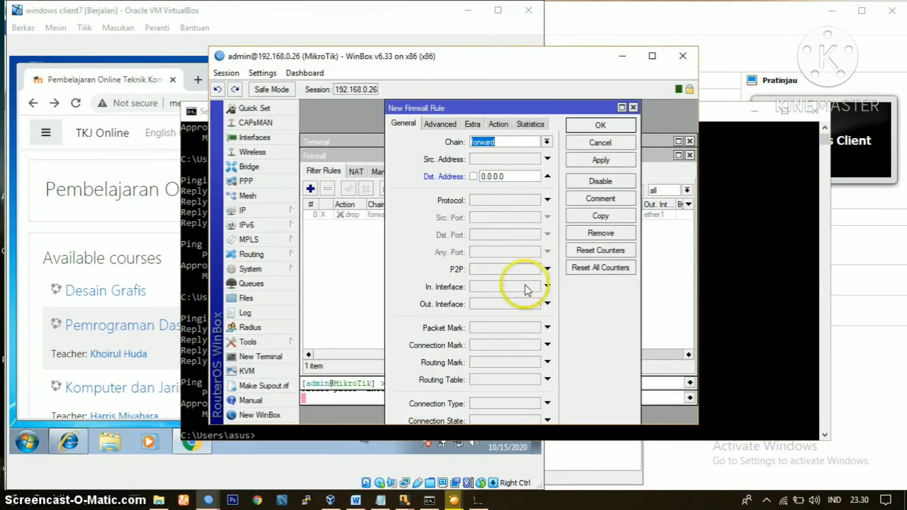
left_click(548, 304)
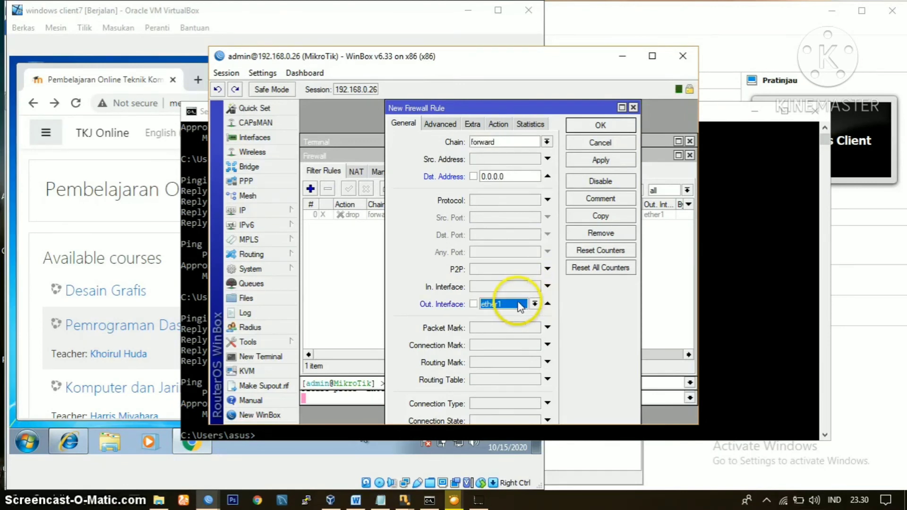
left_click(491, 125)
left_click(487, 142)
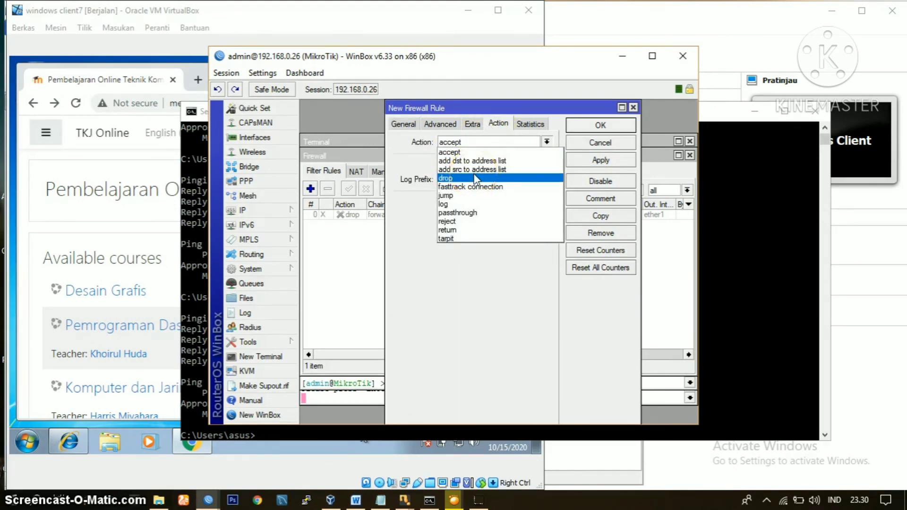
left_click(478, 275)
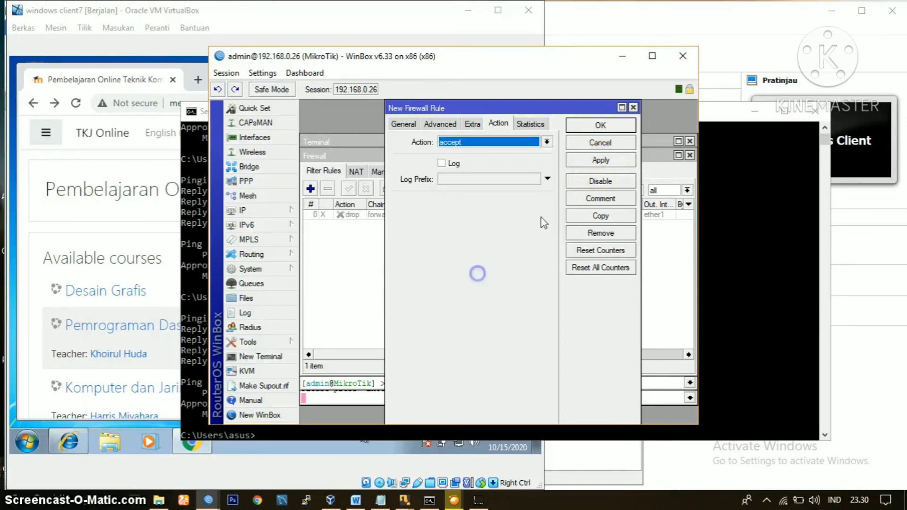
left_click(633, 107)
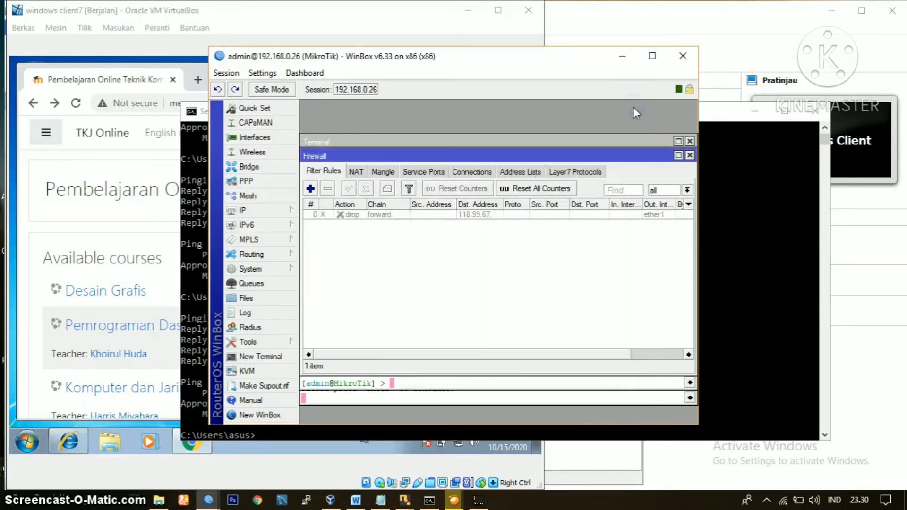
Step: Check the action of the existing drop rule for 118.99.67.228, enable the rule, and close the terminal window in Winbox
double_click(430, 214)
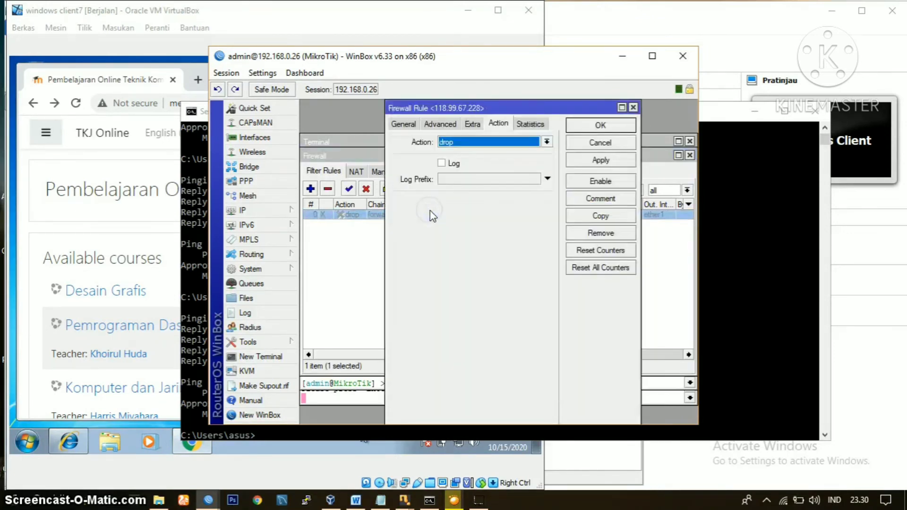
left_click(633, 107)
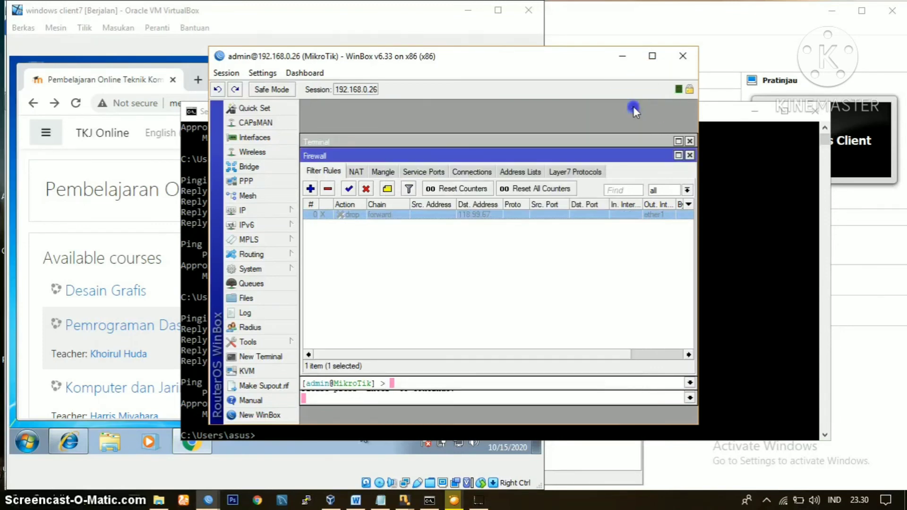
left_click(349, 189)
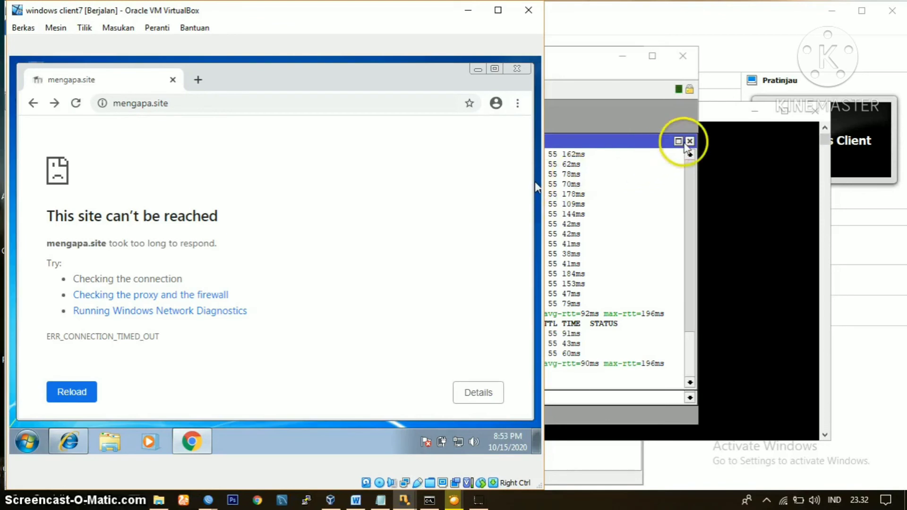
left_click(683, 150)
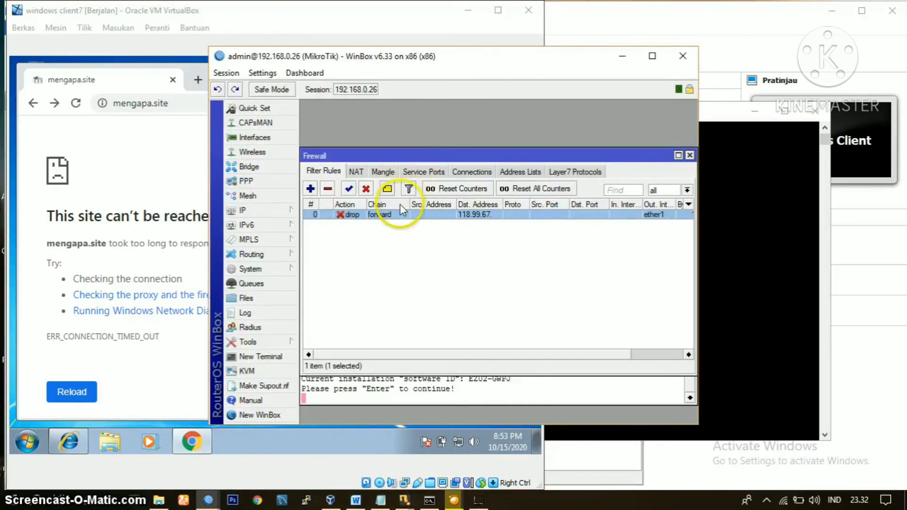
Step: Start a command prompt on the Windows 7 client and ping 118.99.67.228
left_click(189, 234)
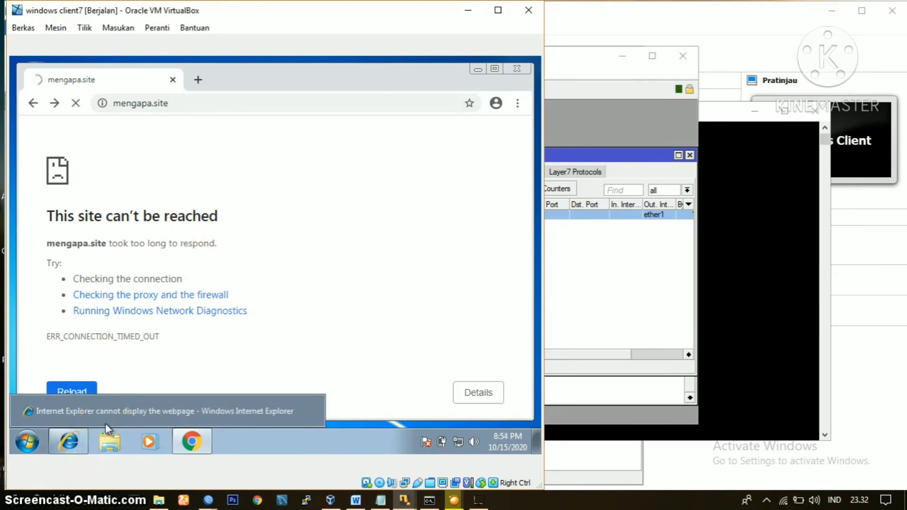
key("super+r")
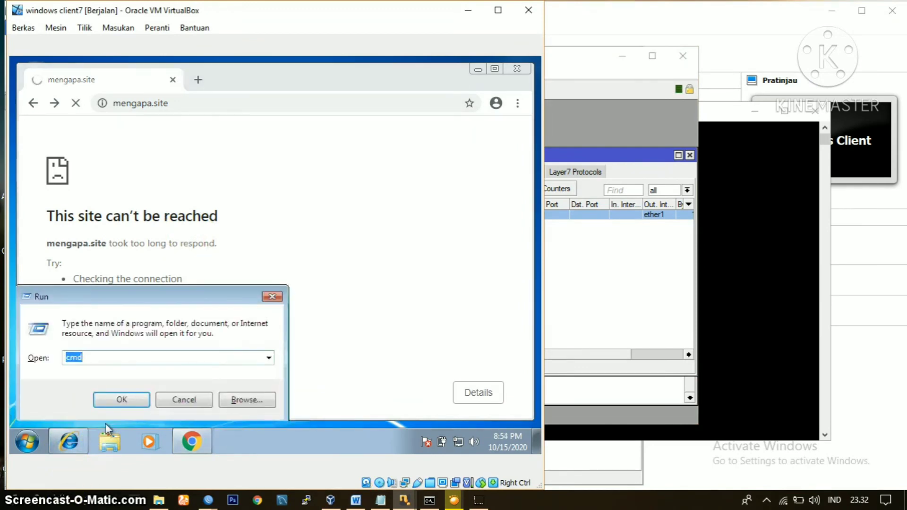
key("Return")
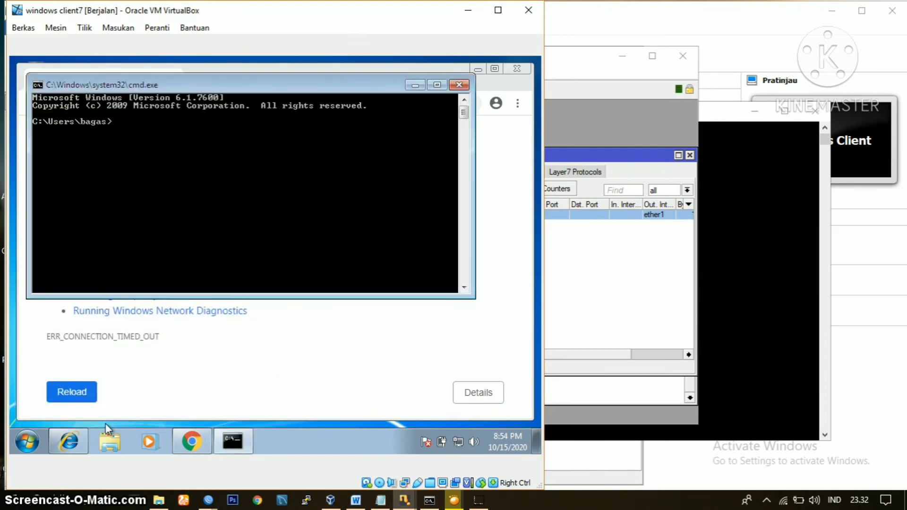
type("ping 1")
key("BackSpace")
type(".67.228")
key("Return")
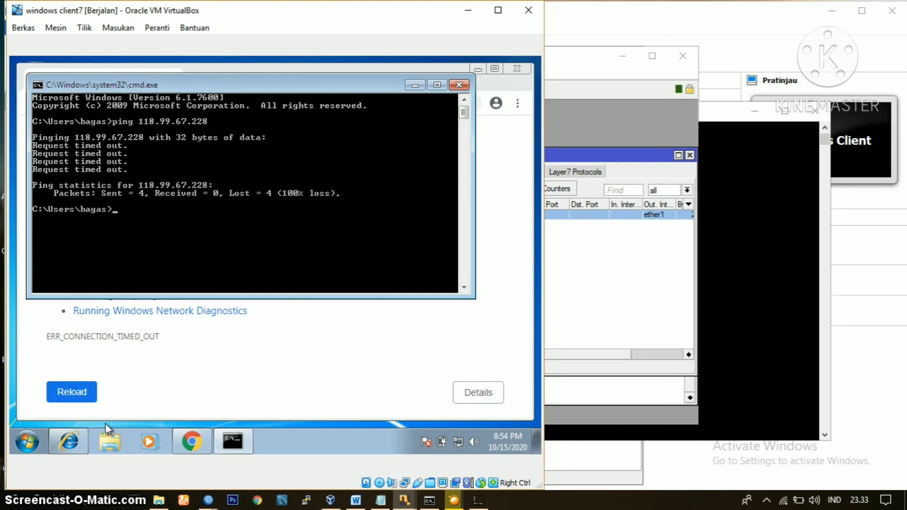
key("Up")
key("BackSpace")
key("BackSpace")
key("BackSpace")
key("BackSpace")
key("BackSpace")
key("BackSpace")
type("www.mengapa.site")
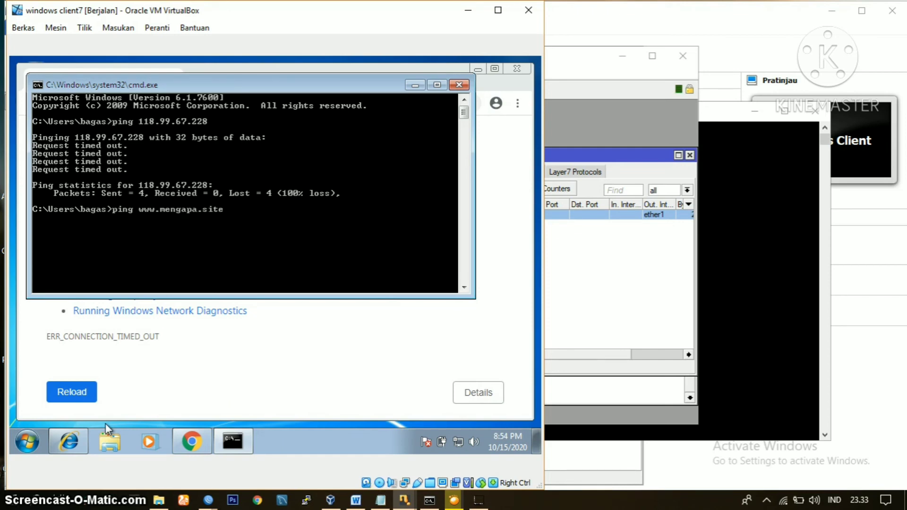
key("Return")
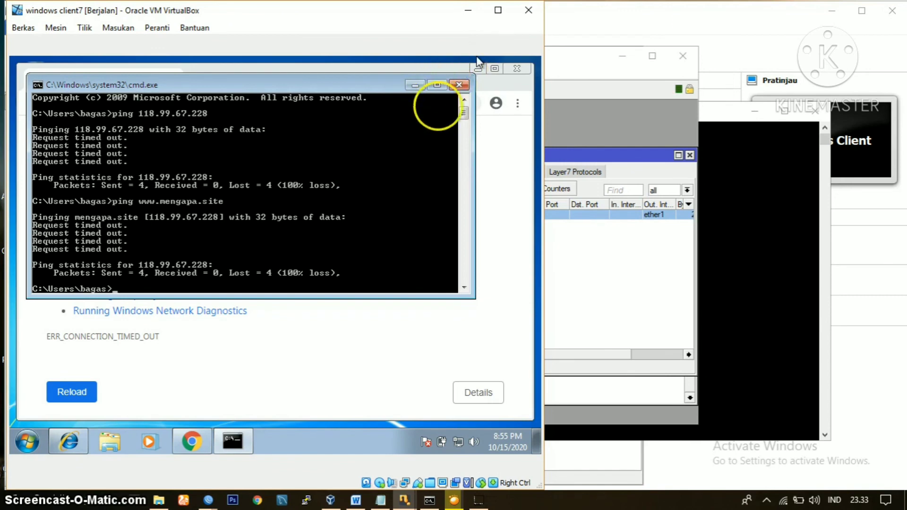
Step: Disable the drop rule on the forward chain in the Winbox firewall filter rules
left_click(580, 265)
left_click(374, 217)
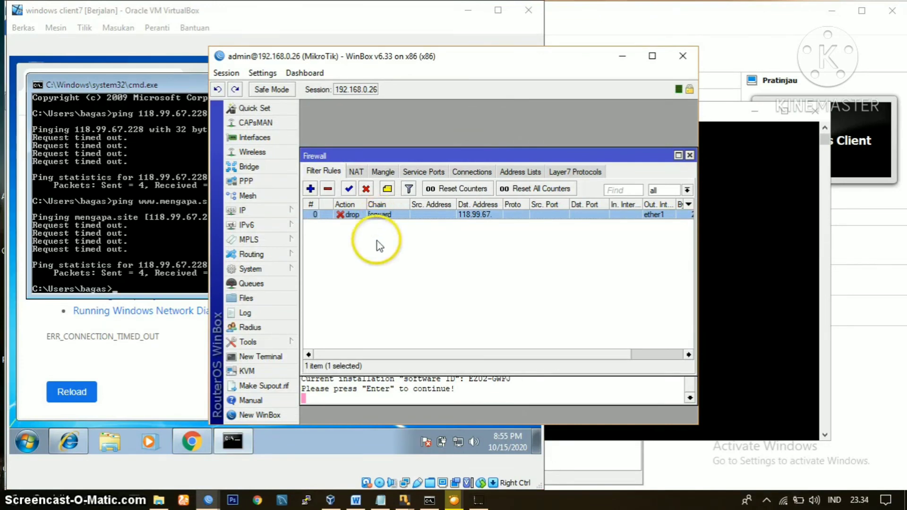
left_click(366, 189)
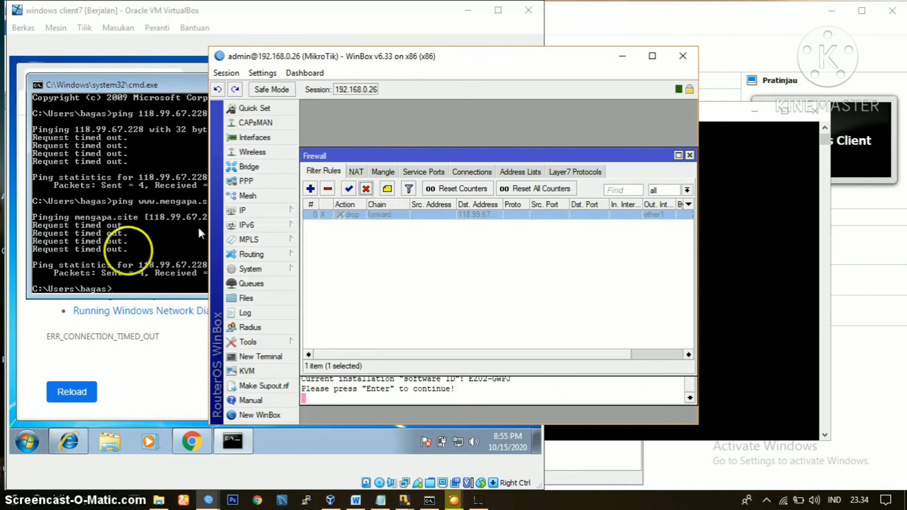
Step: Ping 118.99.67.228 again from the Windows 7 client with the drop rule disabled
left_click(127, 254)
key("Up")
key("Up")
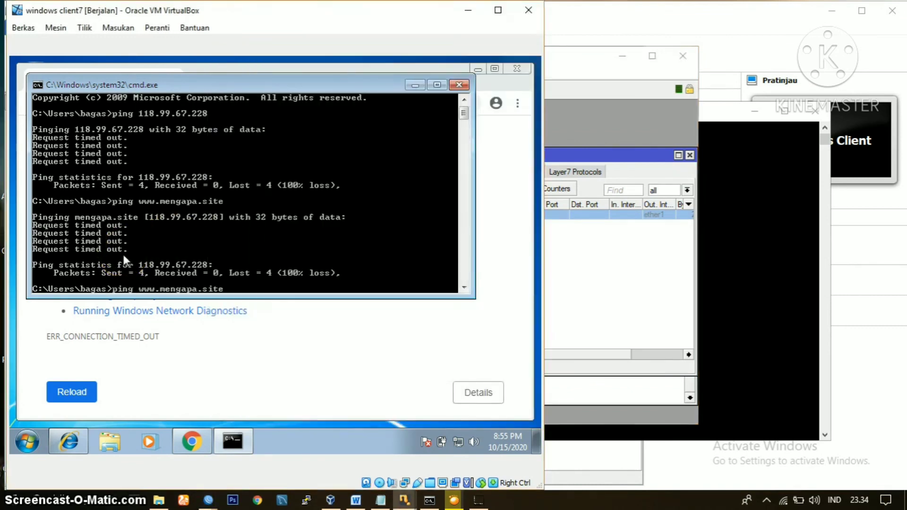
key("Return")
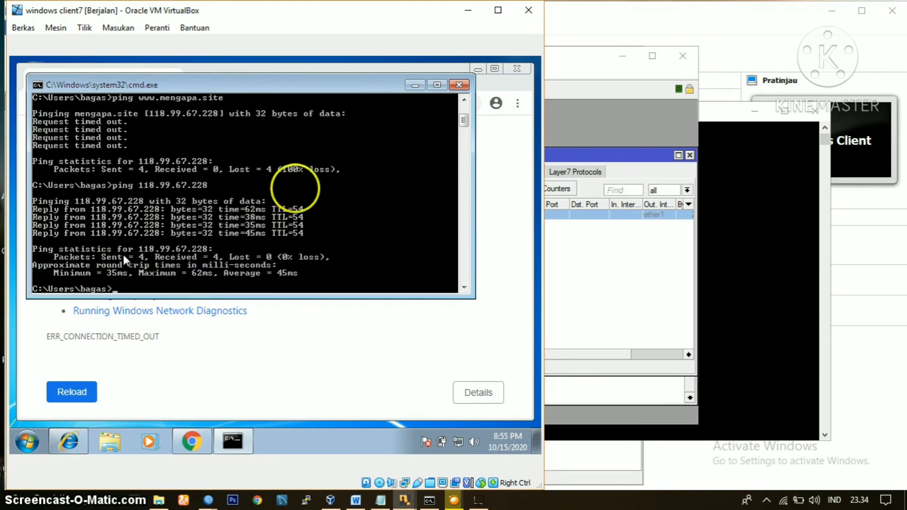
key("Up")
key("Up")
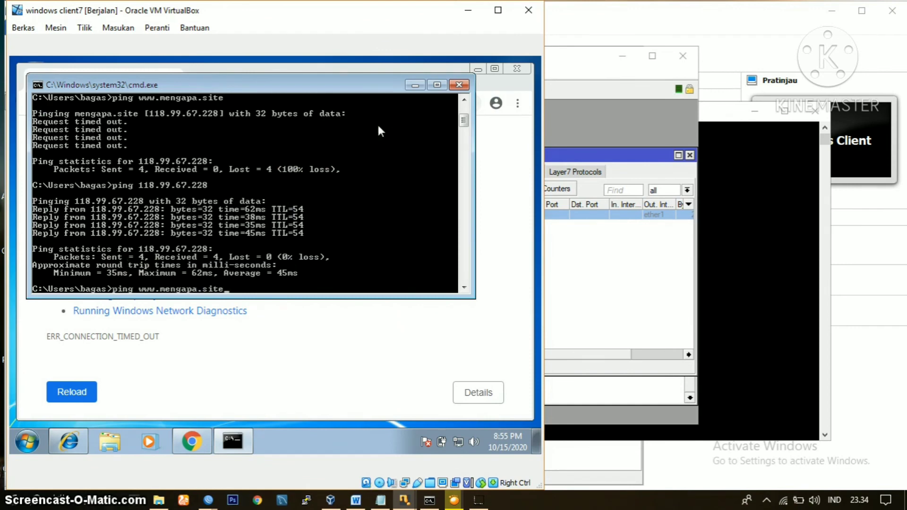
key("Down")
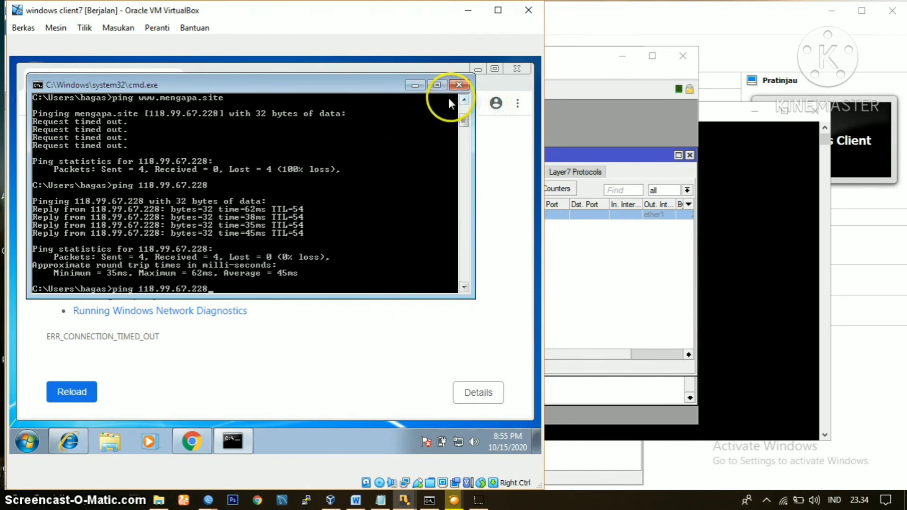
left_click(464, 101)
left_click(464, 100)
left_click(463, 100)
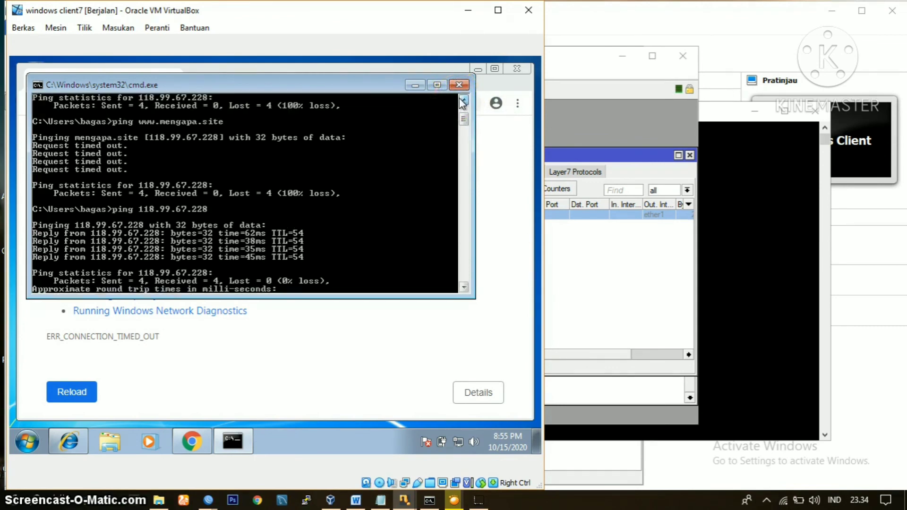
left_click(464, 100)
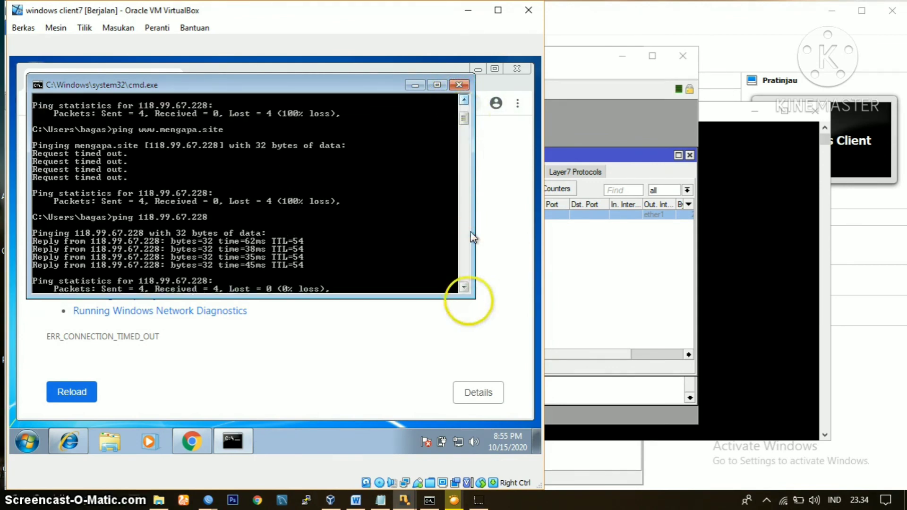
left_click(465, 292)
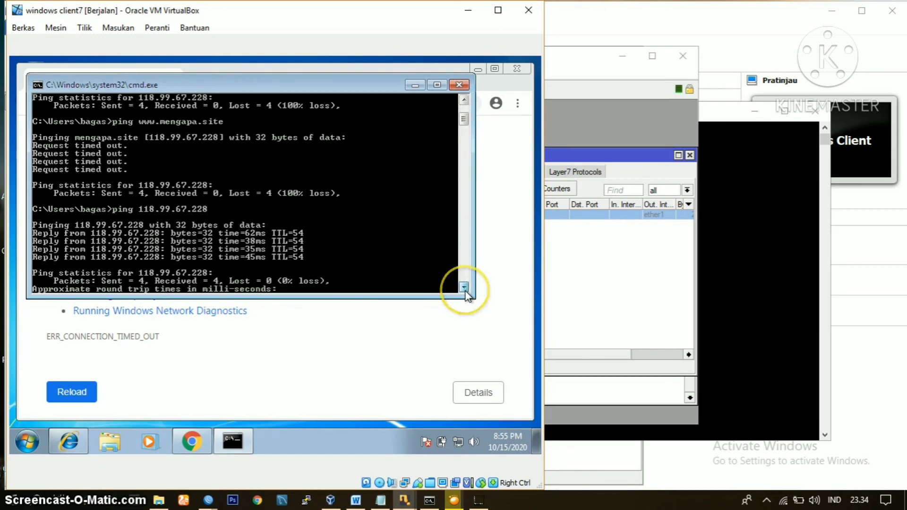
left_click(465, 292)
left_click(466, 292)
left_click(465, 292)
left_click(464, 292)
left_click(465, 292)
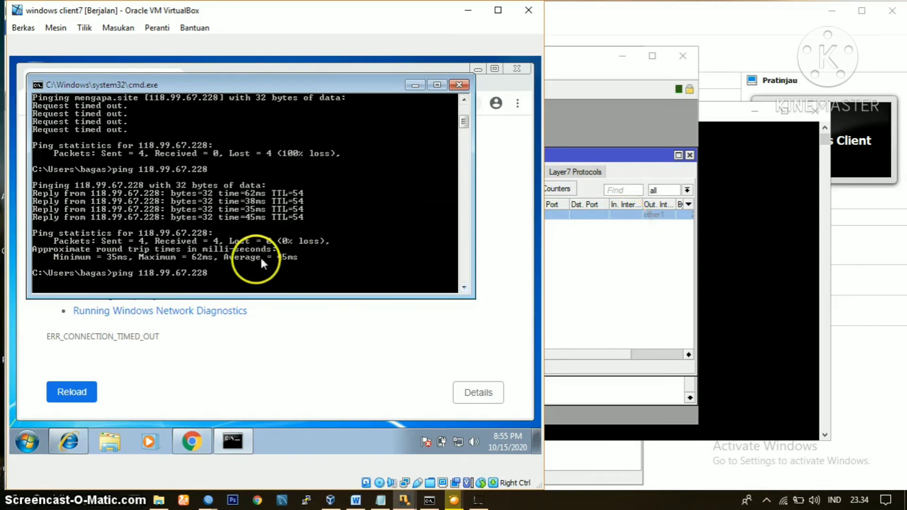
key("Up")
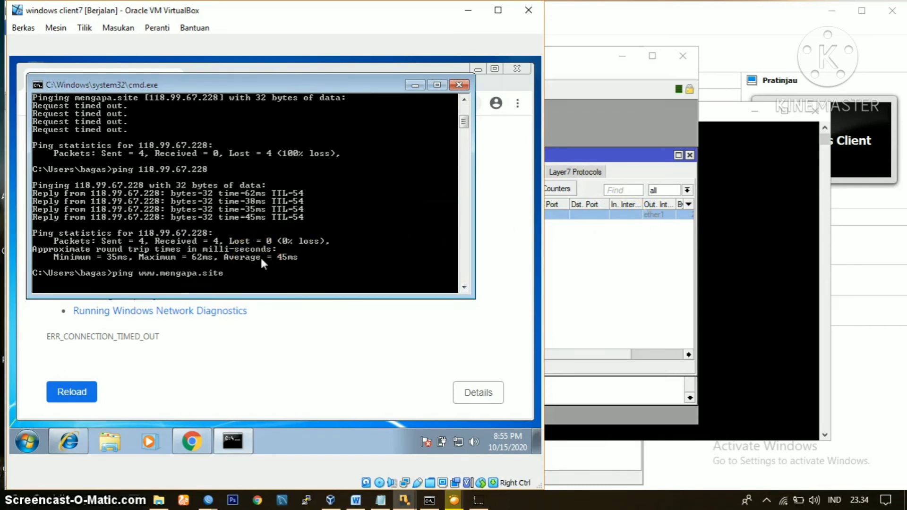
key("Return")
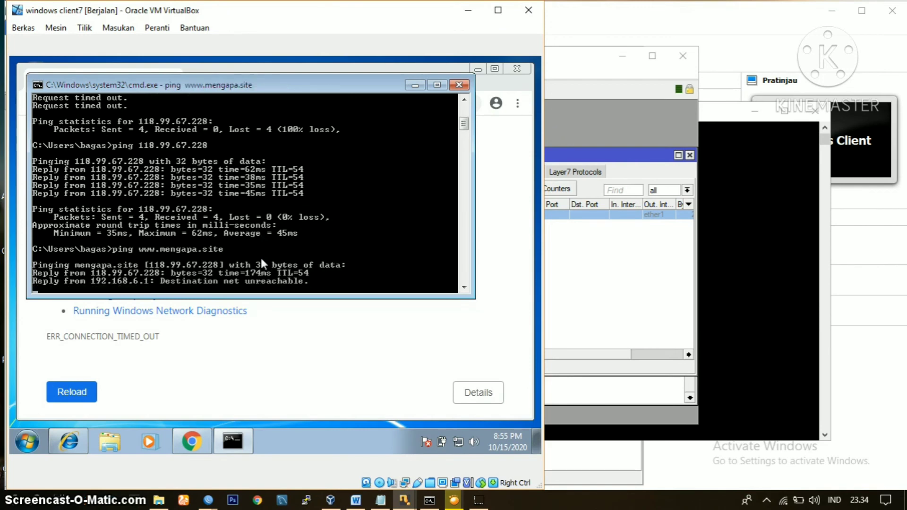
left_click(276, 325)
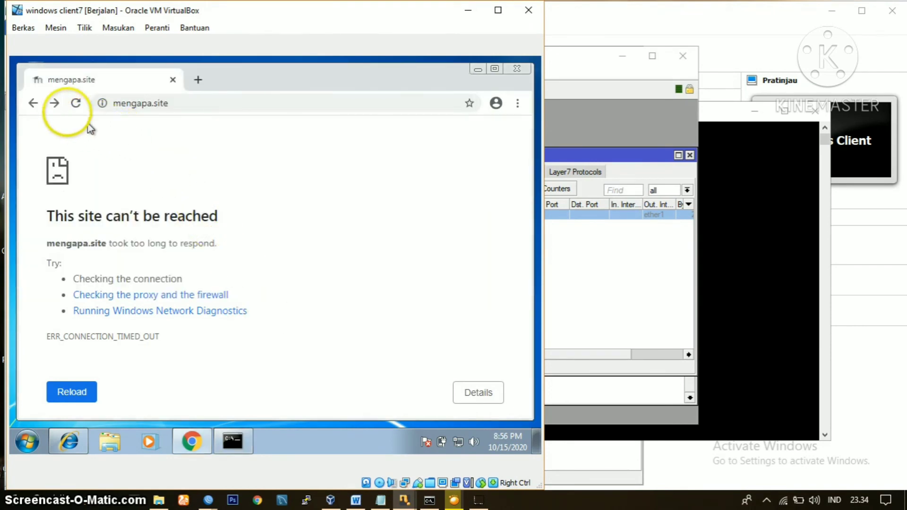
left_click(76, 102)
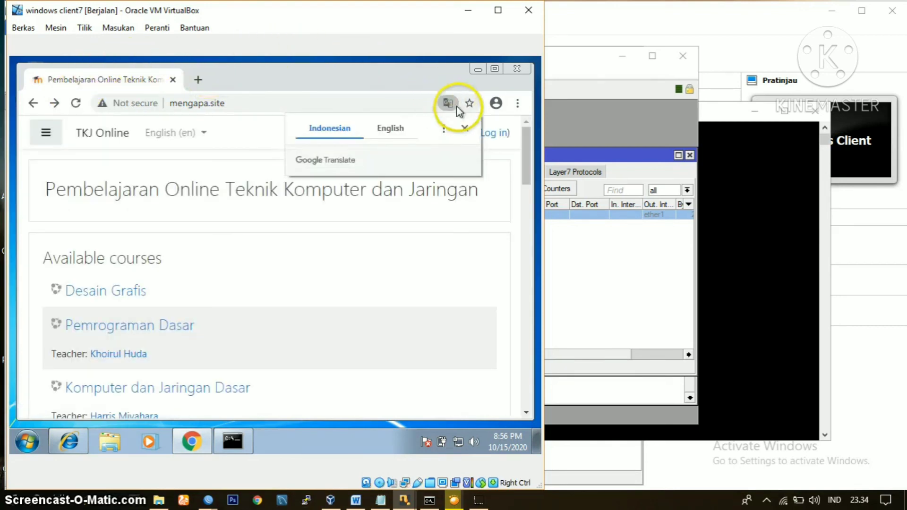
left_click(464, 127)
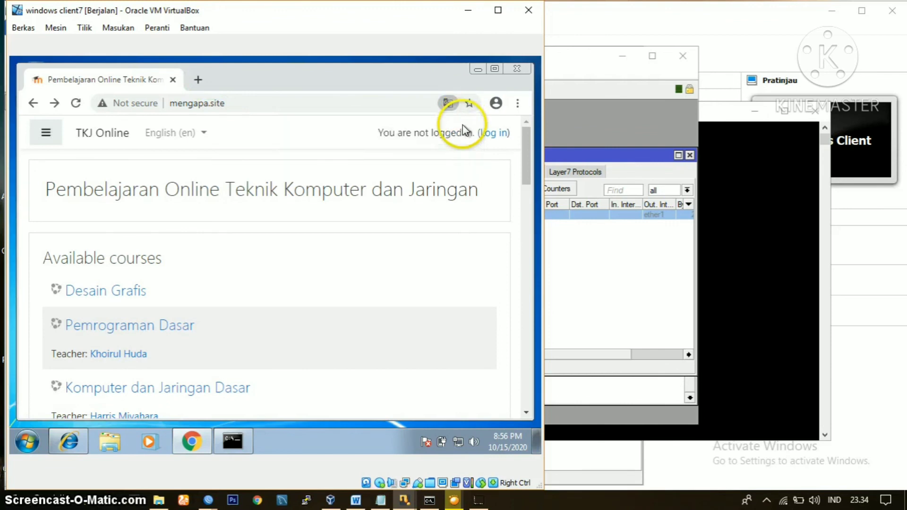
Step: Minimize the client VM, command prompt, Winbox and Word windows, closing Word's Office Activation Wizard
left_click(469, 12)
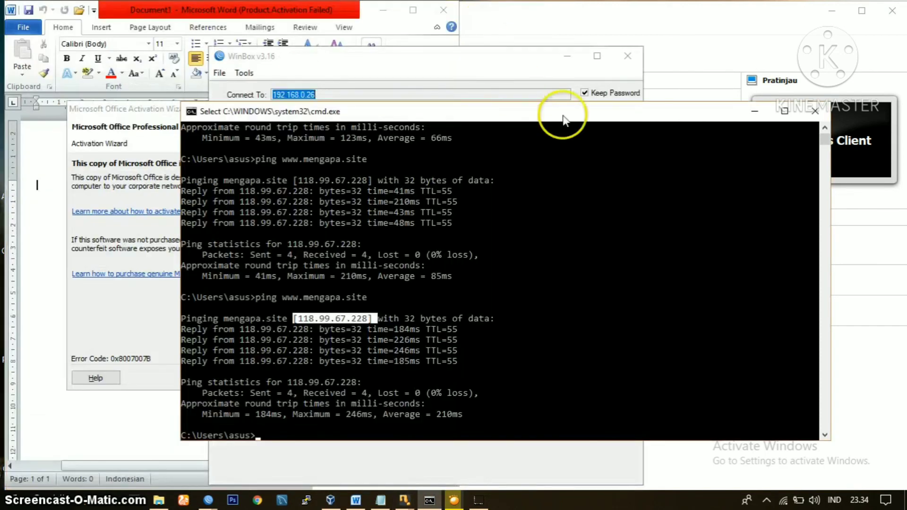
left_click(755, 111)
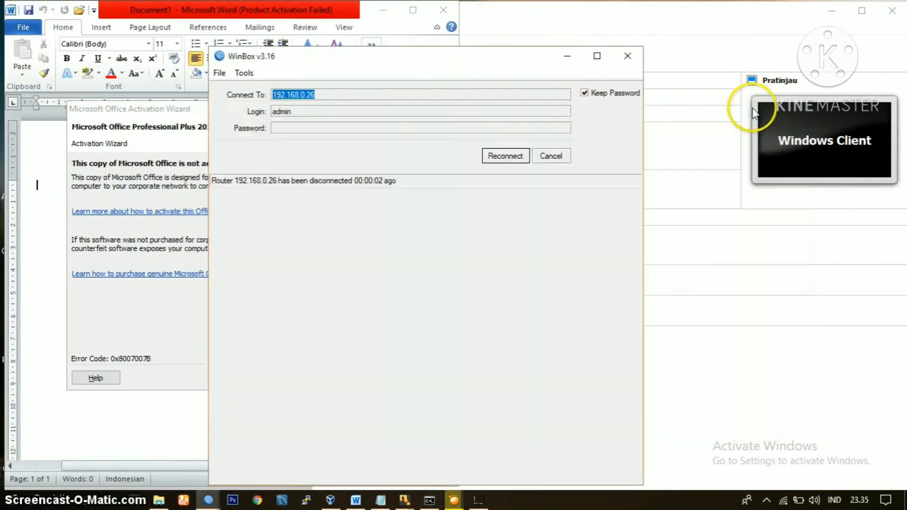
left_click(567, 57)
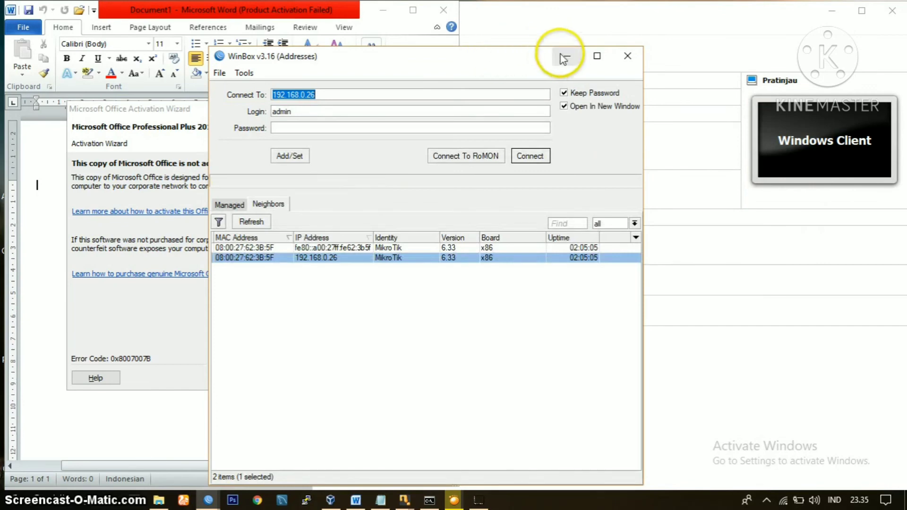
left_click(564, 58)
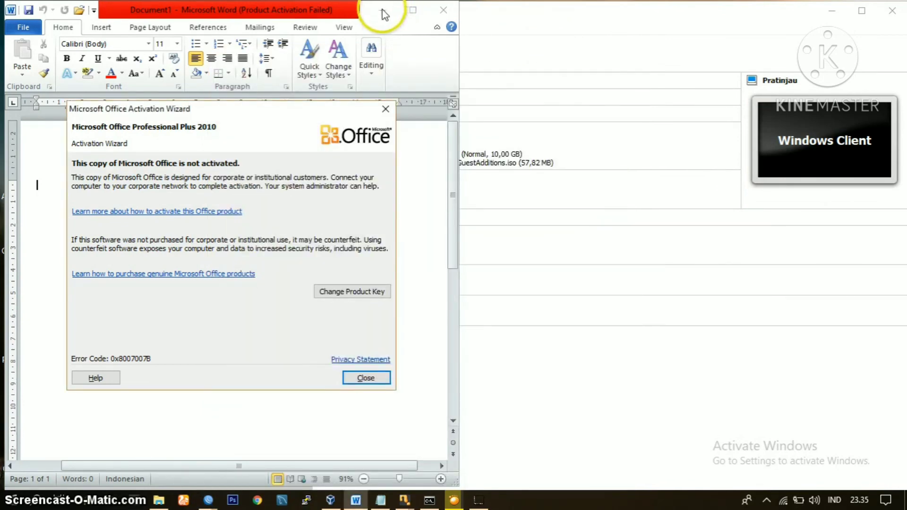
left_click(386, 109)
left_click(383, 11)
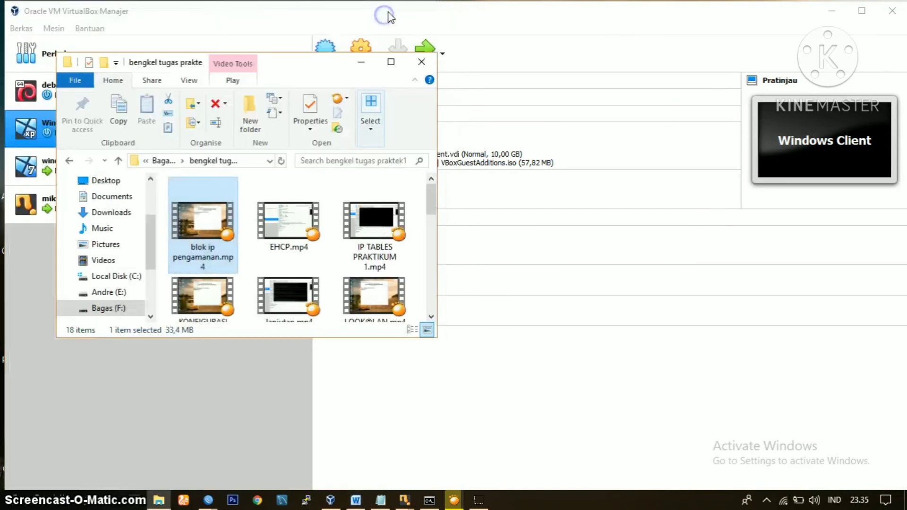
Step: Minimize the File Explorer, VirtualBox Manager and WinBox login windows to clear the desktop
left_click(361, 62)
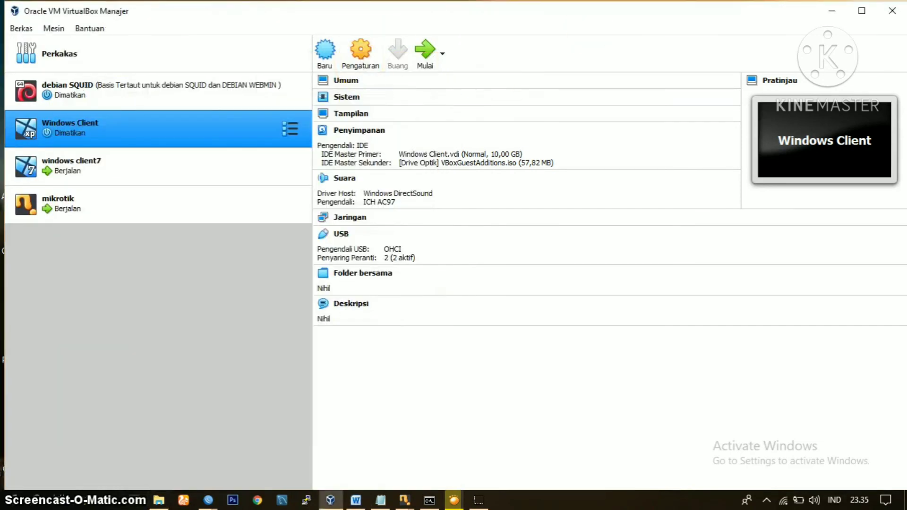
left_click(835, 15)
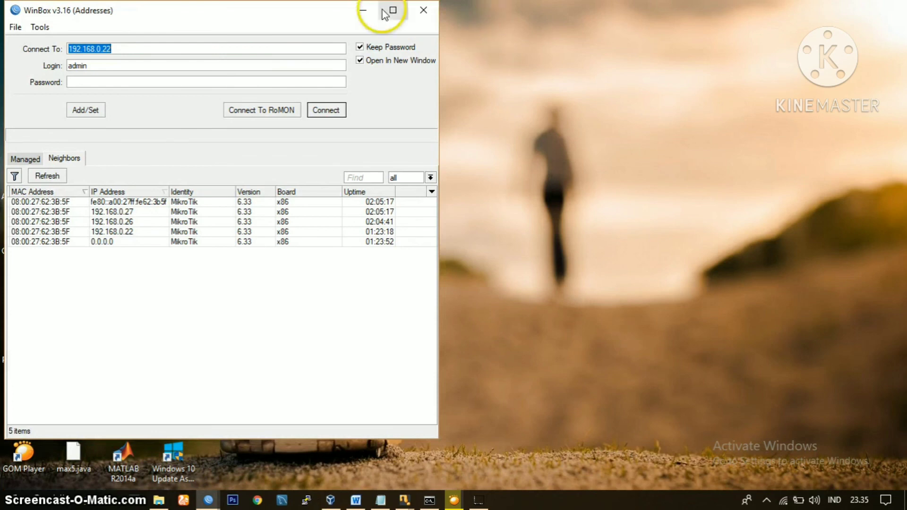
left_click(368, 14)
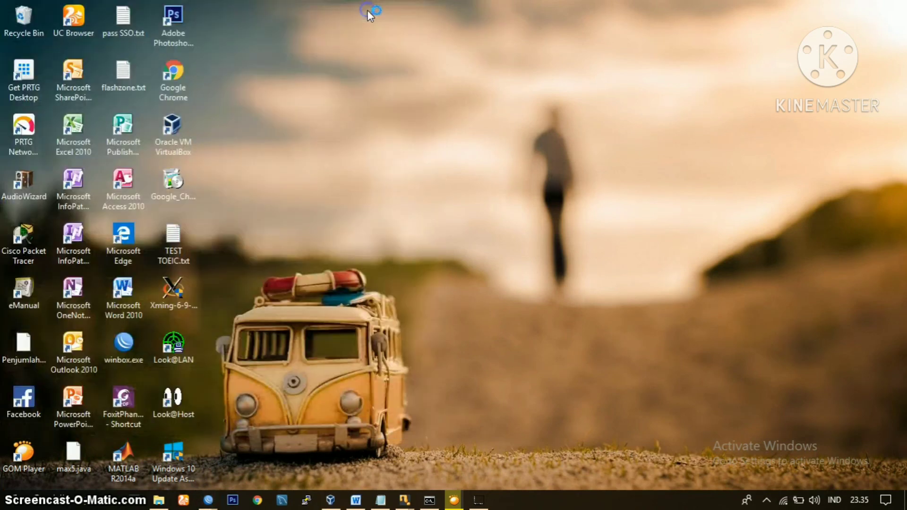
Step: Switch to the untitled Notepad note and replace GAME with MENGAPA SITE in the title's parenthesised line, giving "(BLOK SITUS IP MENGAPA SITE)"
left_click(384, 501)
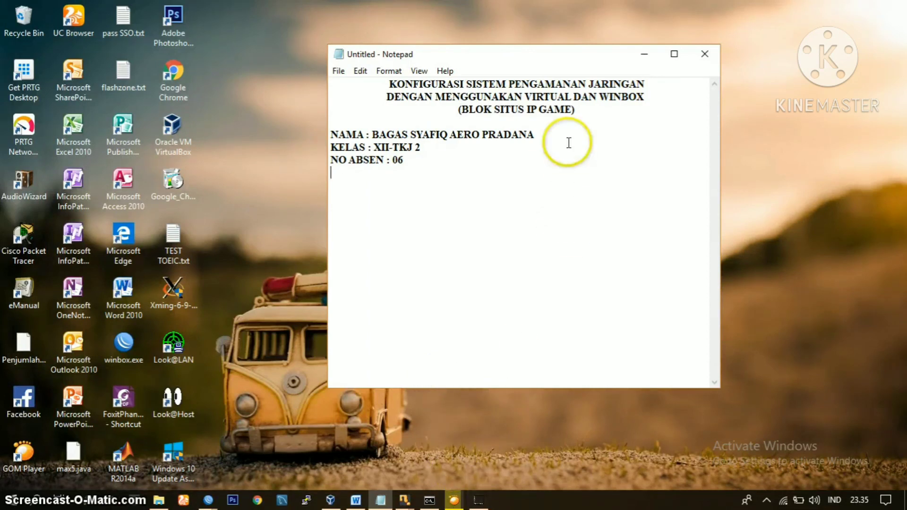
left_click(572, 109)
key("BackSpace")
key("BackSpace")
key("BackSpace")
key("BackSpace")
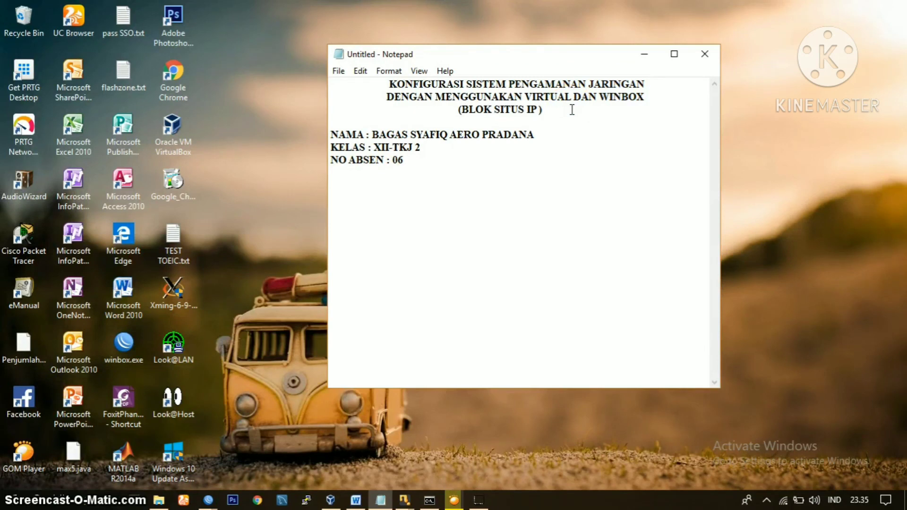
type("meng")
key("BackSpace")
key("BackSpace")
key("BackSpace")
key("BackSpace")
key("BackSpace")
key("Tab")
key("BackSpace")
type("MENGAPA SI")
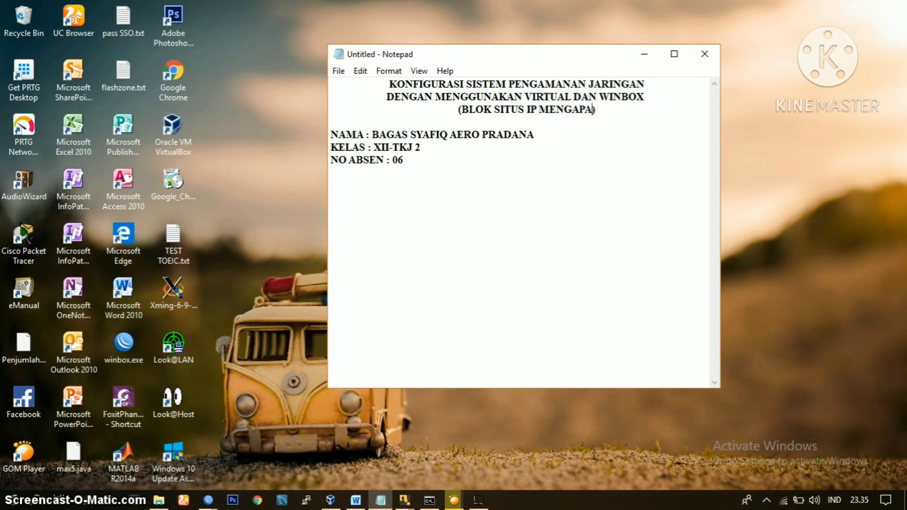
type("TE")
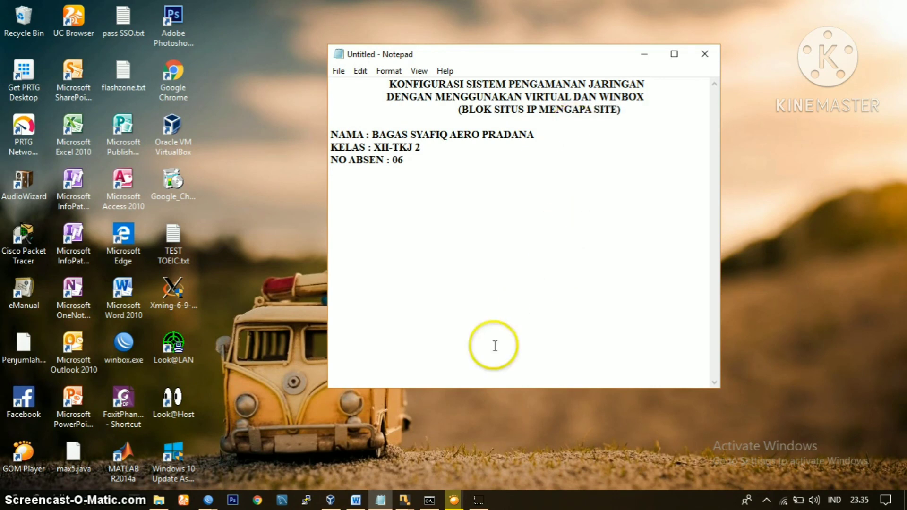